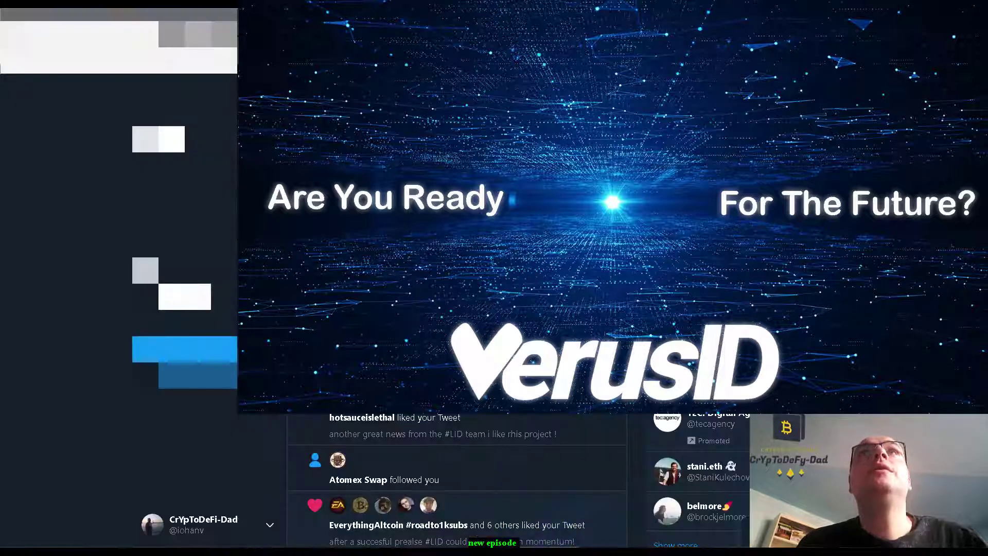
- Bring the CoinGecko price table, listing Cardano and Bitcoin SV, up behind the intro video
{"action": "key", "text": "ctrl+Tab"}
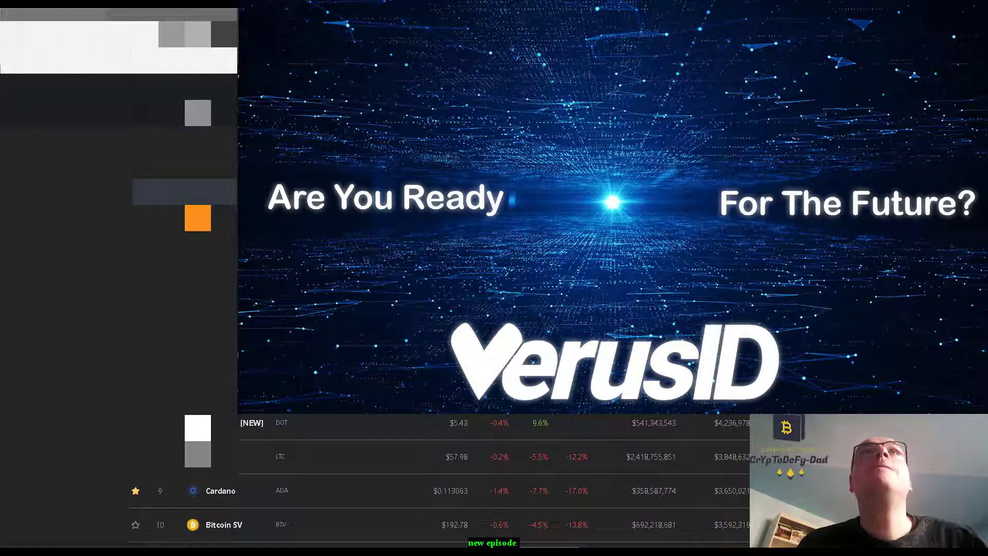
- Browse the VRSC wallet page's desktop, mobile, paper and alternate wallets like Chameleon Pay and Vidulum
{"action": "key", "text": "ctrl+Tab"}
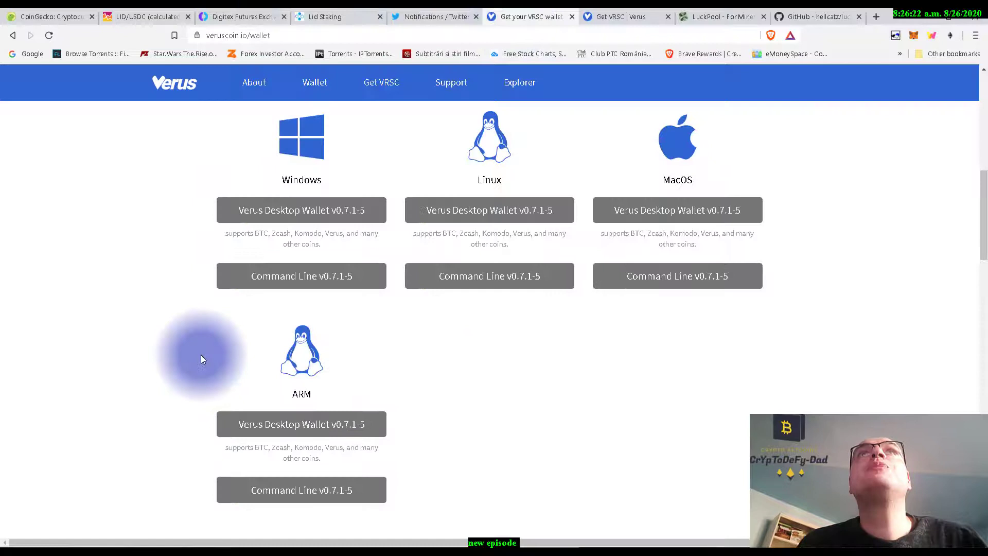
{"action": "scroll", "coordinate": [198, 353], "scroll_direction": "up", "scroll_amount": 10}
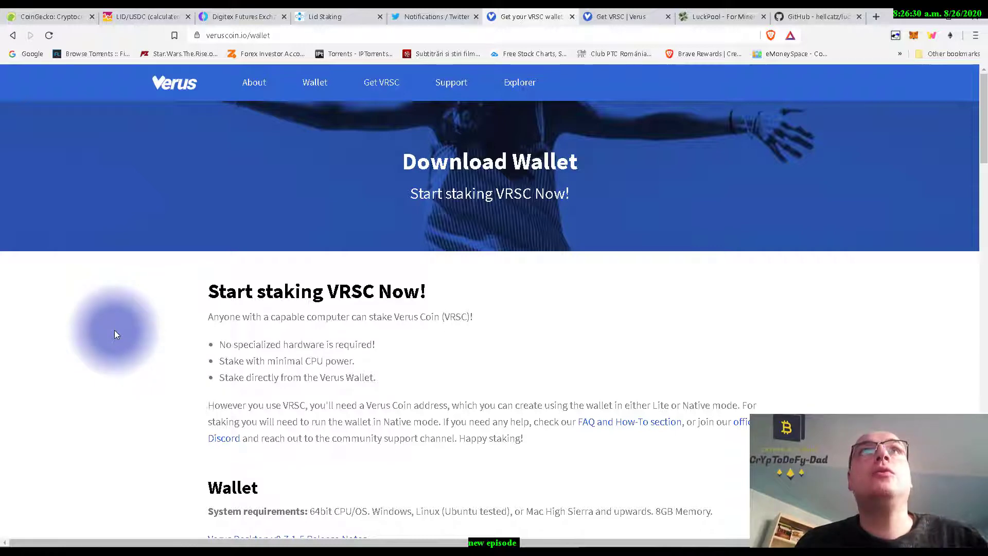
{"action": "scroll", "coordinate": [115, 326], "scroll_direction": "down", "scroll_amount": 5}
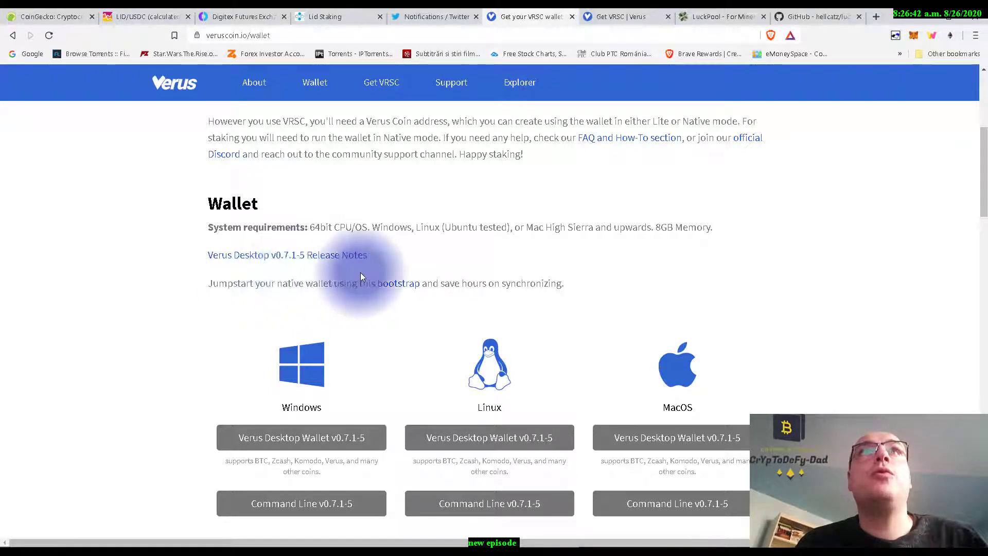
{"action": "scroll", "coordinate": [101, 330], "scroll_direction": "down", "scroll_amount": 2}
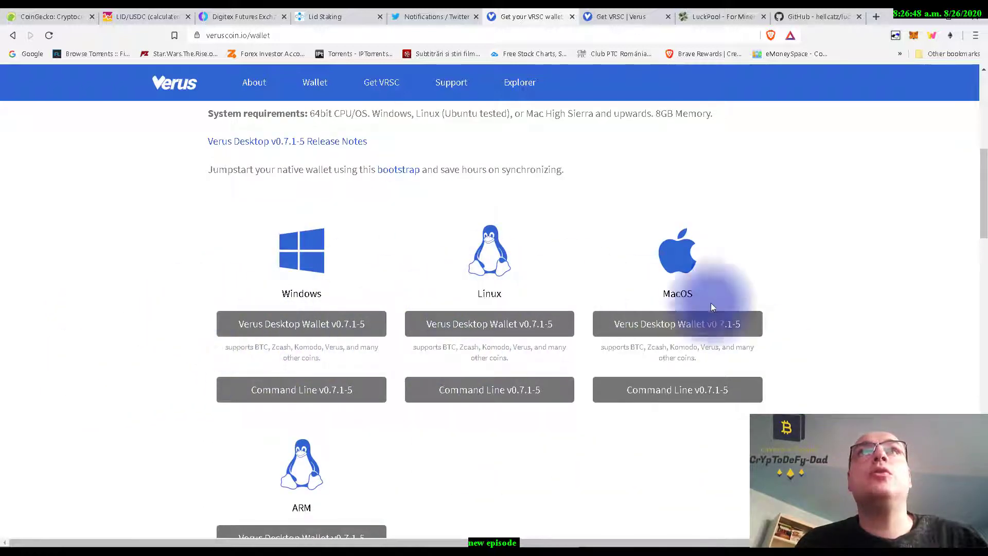
{"action": "scroll", "coordinate": [113, 398], "scroll_direction": "down", "scroll_amount": 2}
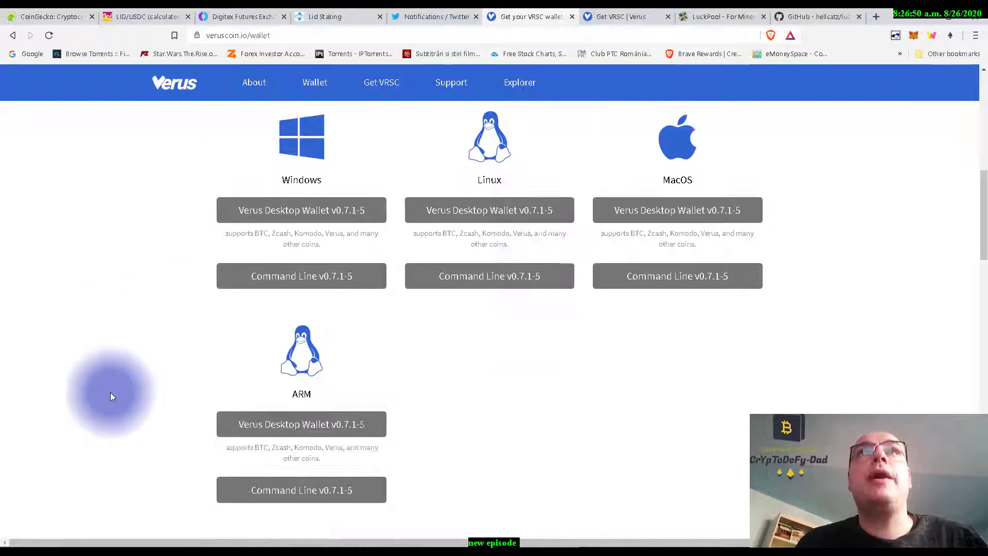
{"action": "scroll", "coordinate": [110, 392], "scroll_direction": "down", "scroll_amount": 1}
{"action": "scroll", "coordinate": [74, 356], "scroll_direction": "down", "scroll_amount": 4}
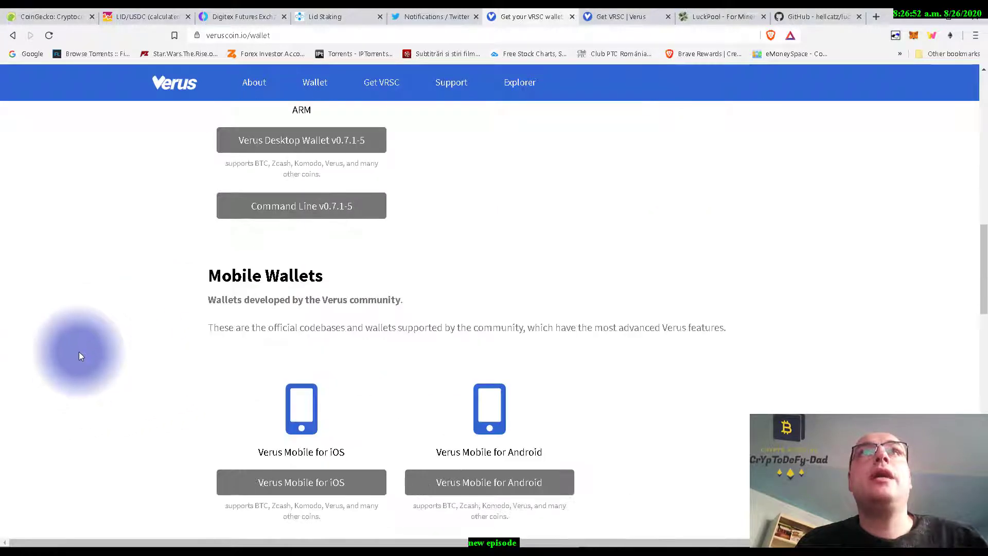
{"action": "scroll", "coordinate": [242, 355], "scroll_direction": "down", "scroll_amount": 3}
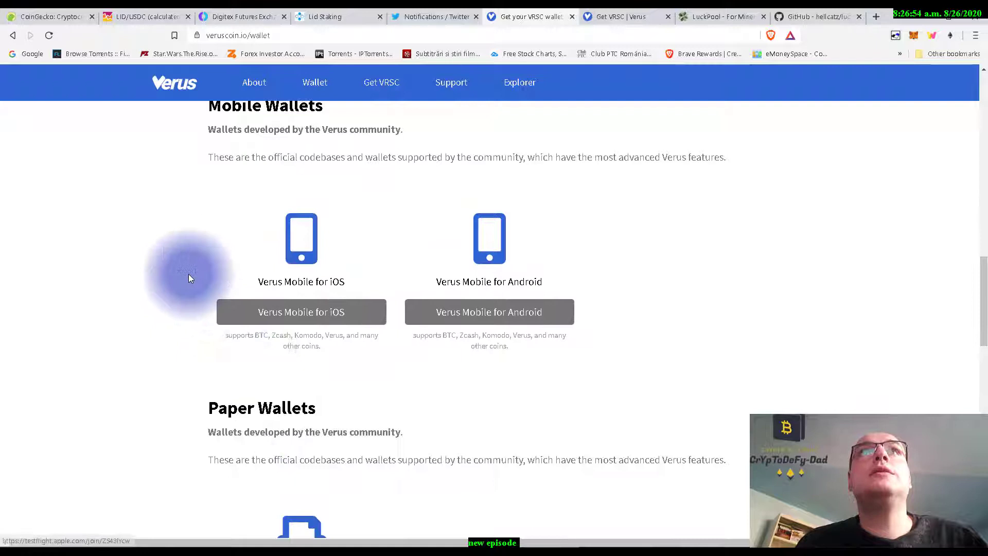
{"action": "scroll", "coordinate": [754, 360], "scroll_direction": "down", "scroll_amount": 3}
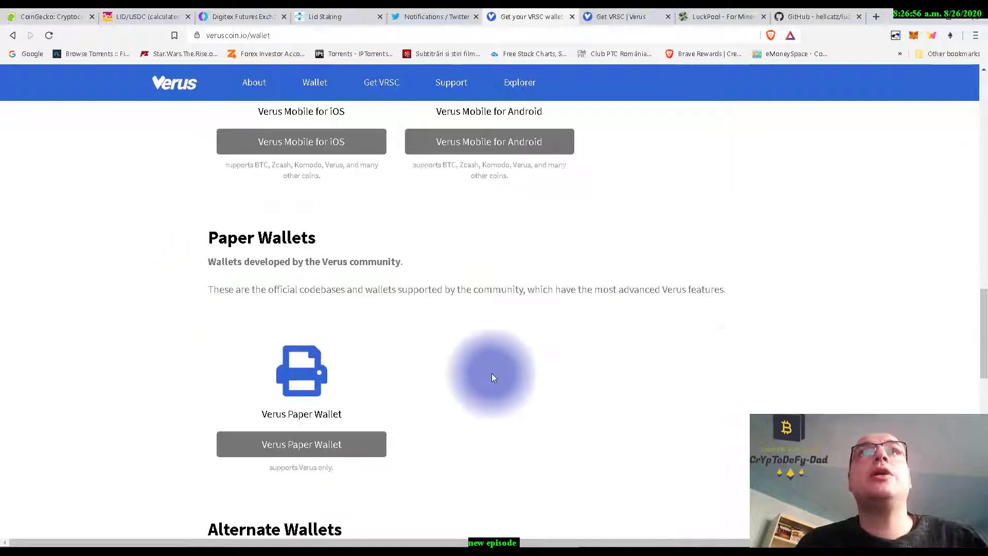
{"action": "scroll", "coordinate": [139, 355], "scroll_direction": "down", "scroll_amount": 2}
{"action": "scroll", "coordinate": [154, 301], "scroll_direction": "down", "scroll_amount": 3}
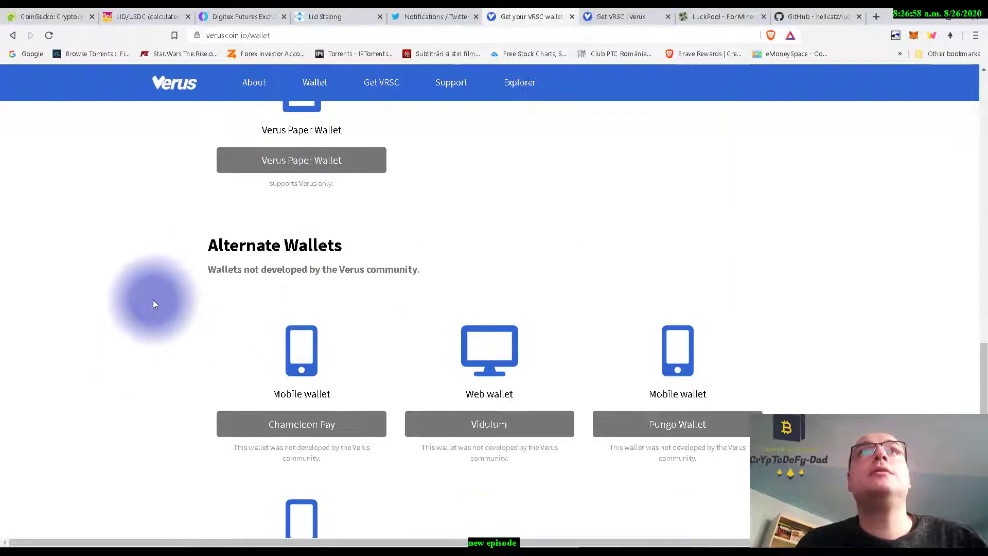
{"action": "scroll", "coordinate": [87, 341], "scroll_direction": "down", "scroll_amount": 7}
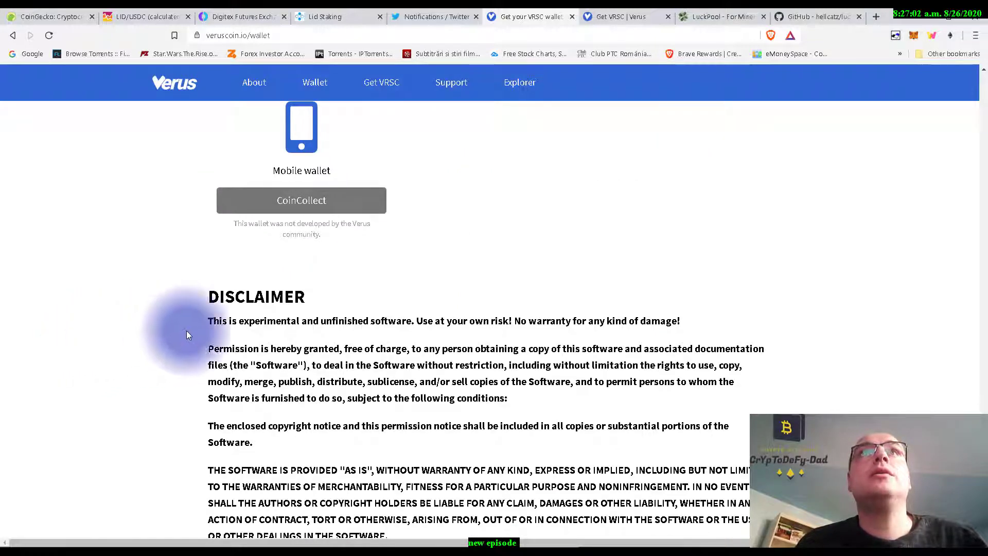
{"action": "scroll", "coordinate": [602, 385], "scroll_direction": "up", "scroll_amount": 7}
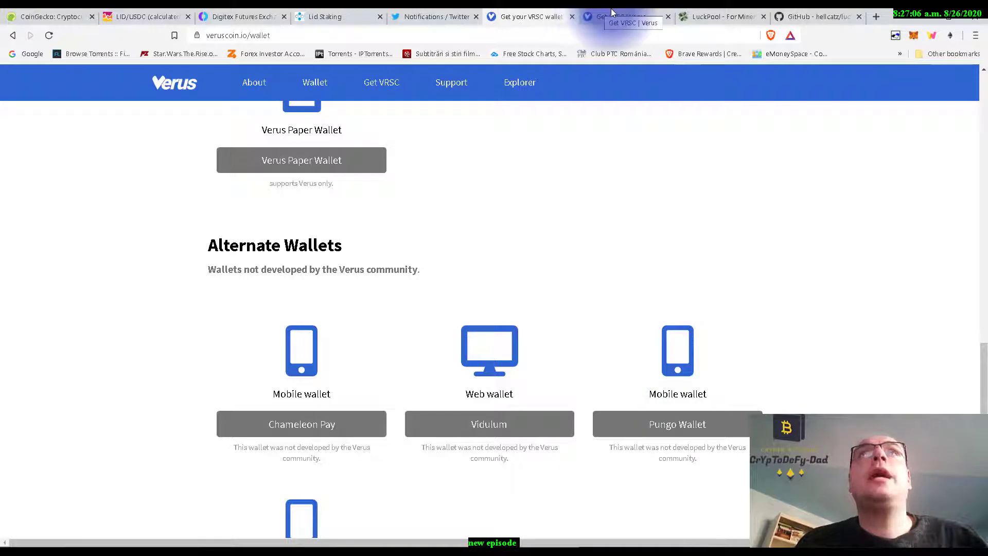
- Switch to the Get VRSC page and look over its Miners section
{"action": "scroll", "coordinate": [557, 294], "scroll_direction": "up", "scroll_amount": 10}
{"action": "left_click", "coordinate": [633, 14]}
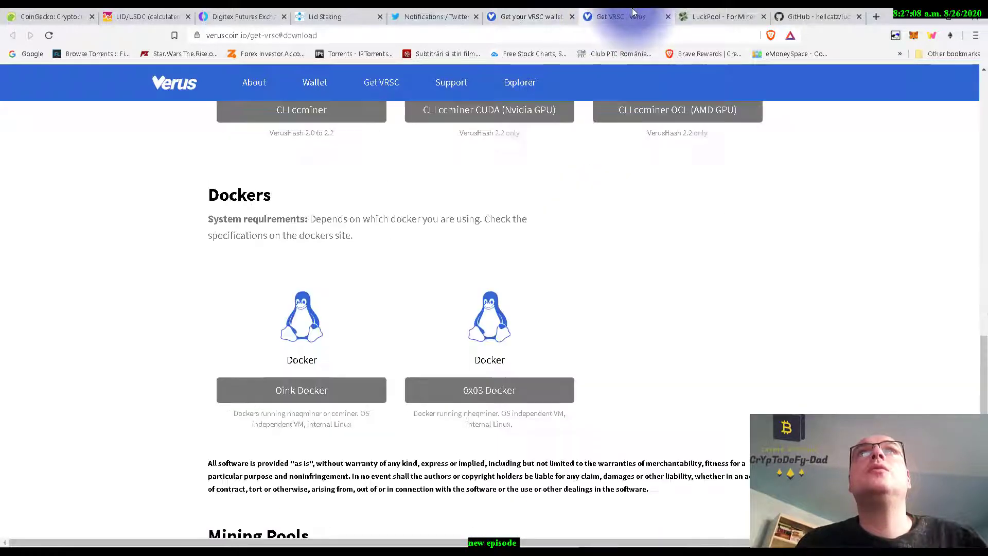
{"action": "scroll", "coordinate": [156, 390], "scroll_direction": "up", "scroll_amount": 10}
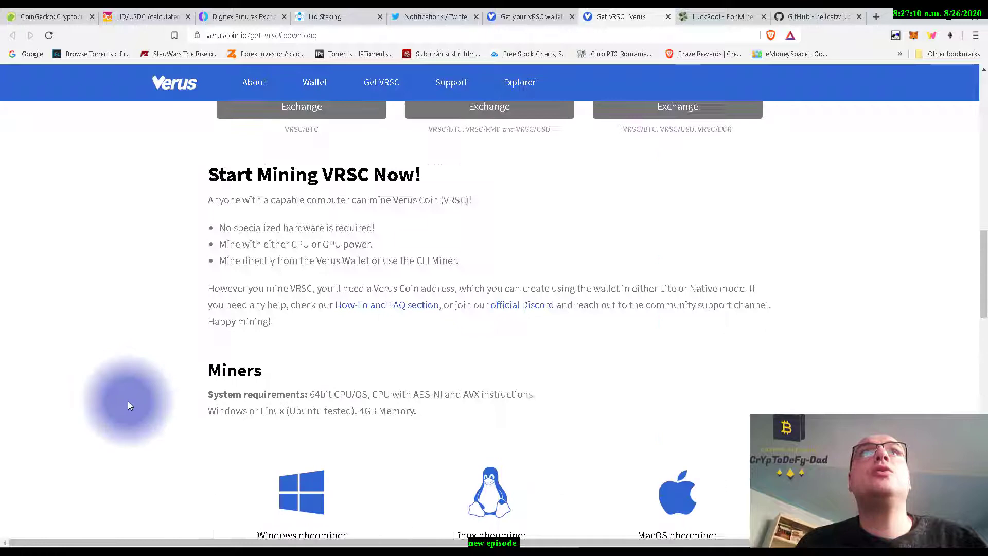
{"action": "scroll", "coordinate": [128, 406], "scroll_direction": "up", "scroll_amount": 5}
{"action": "scroll", "coordinate": [129, 405], "scroll_direction": "down", "scroll_amount": 5}
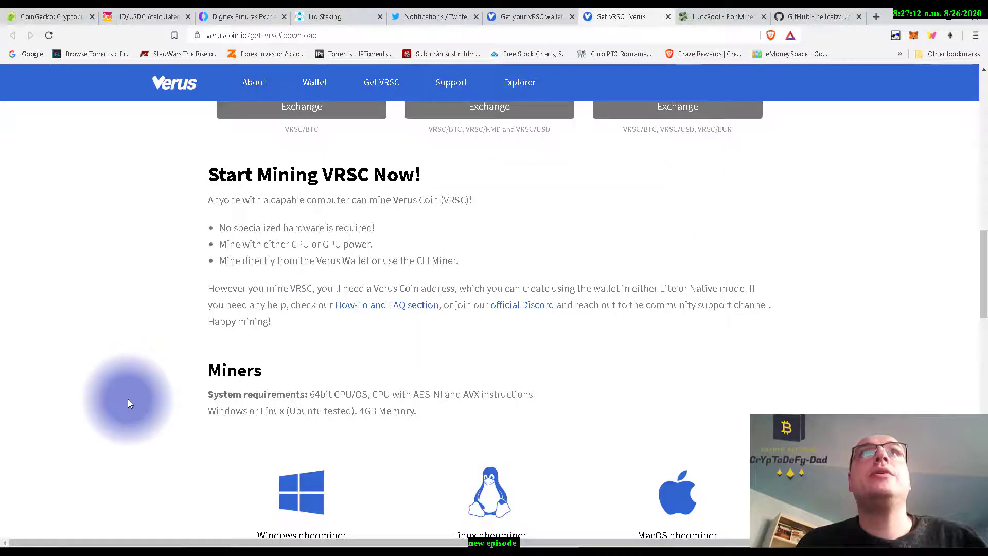
{"action": "scroll", "coordinate": [129, 403], "scroll_direction": "down", "scroll_amount": 2}
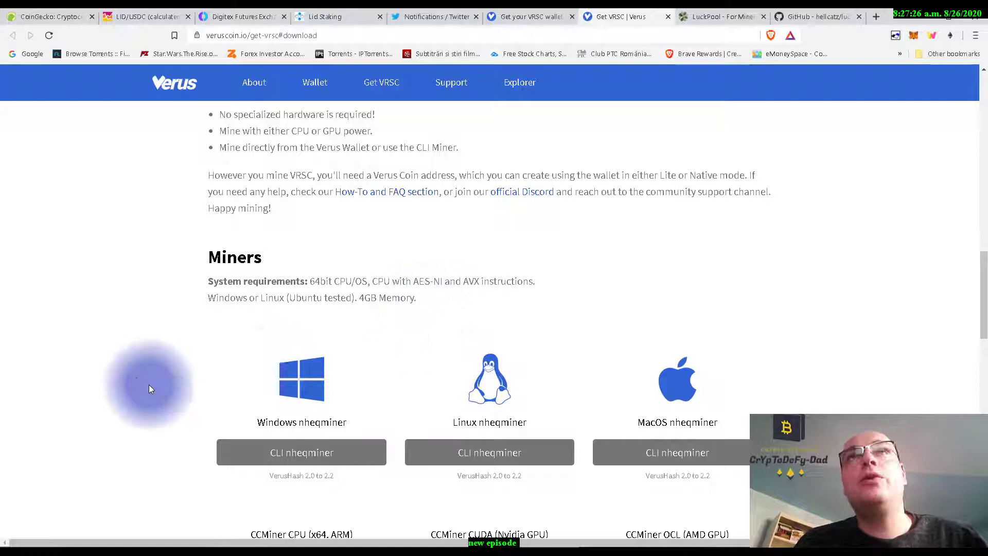
- Scroll past Dockers to the Mining Pools (0.5%–5% fees) and the three Staking Pools
{"action": "scroll", "coordinate": [146, 384], "scroll_direction": "down", "scroll_amount": 2}
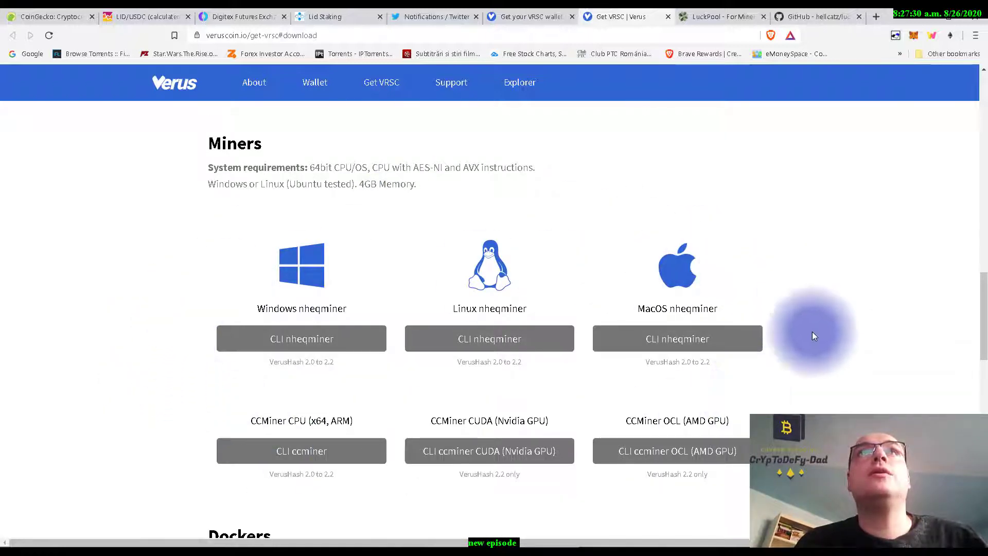
{"action": "scroll", "coordinate": [828, 350], "scroll_direction": "down", "scroll_amount": 1}
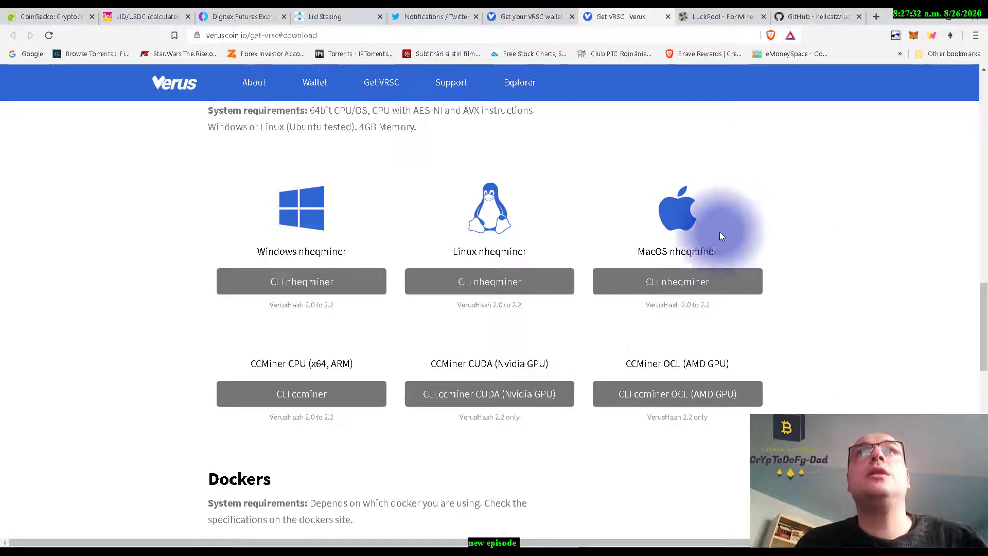
{"action": "scroll", "coordinate": [136, 340], "scroll_direction": "down", "scroll_amount": 6}
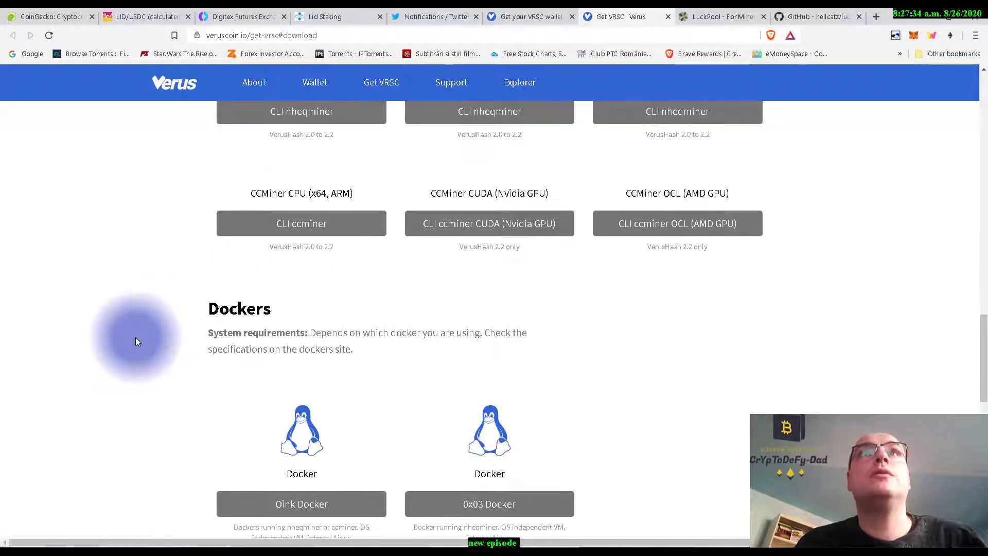
{"action": "scroll", "coordinate": [137, 341], "scroll_direction": "down", "scroll_amount": 5}
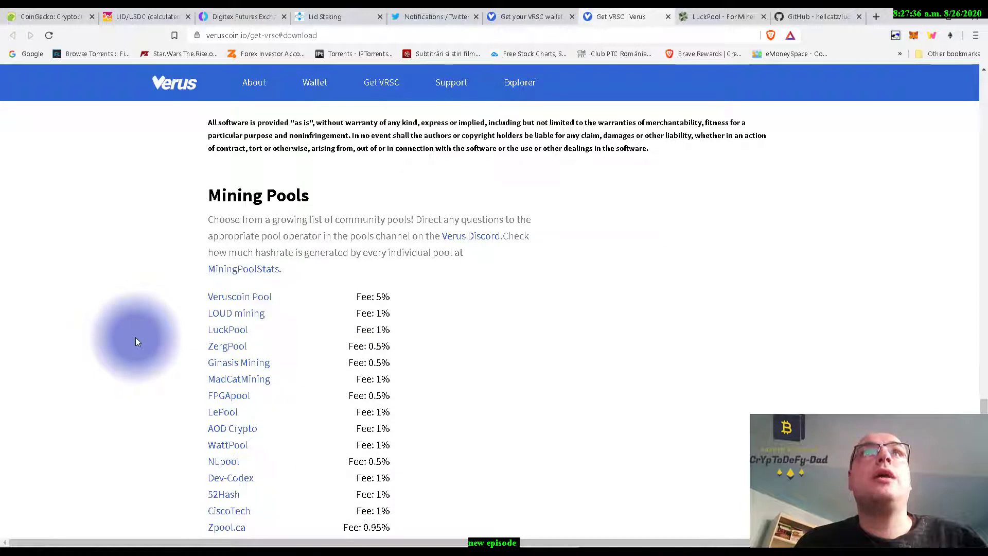
{"action": "scroll", "coordinate": [142, 307], "scroll_direction": "down", "scroll_amount": 2}
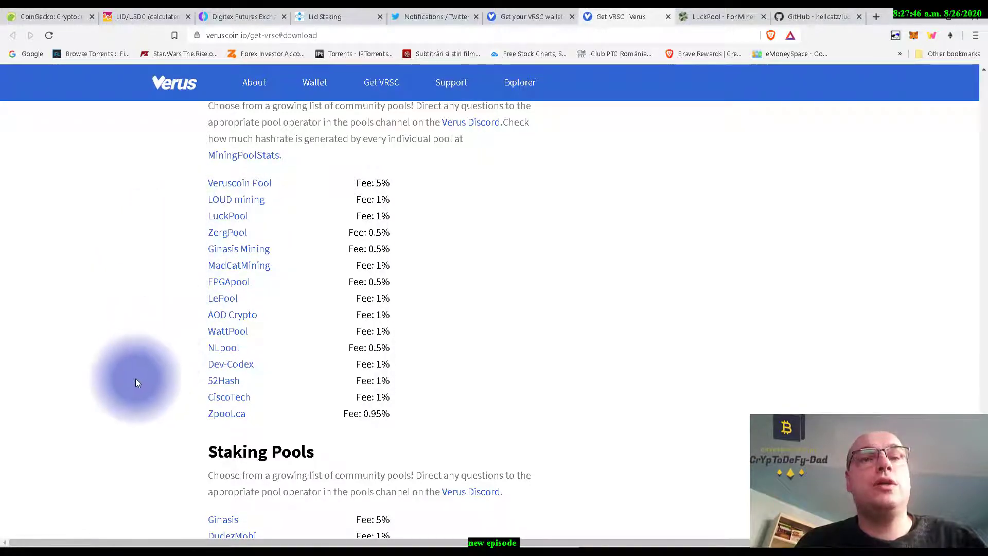
{"action": "scroll", "coordinate": [113, 427], "scroll_direction": "down", "scroll_amount": 2}
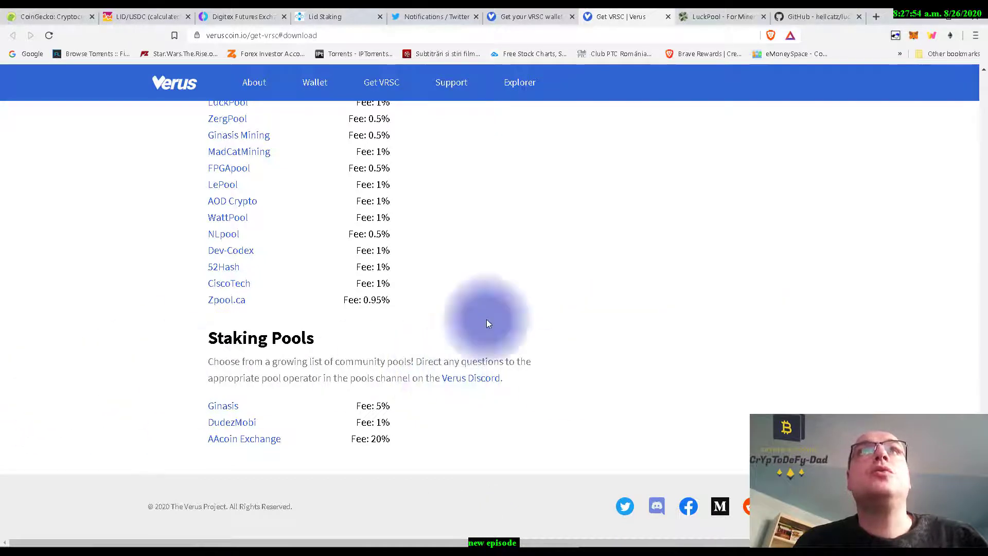
{"action": "scroll", "coordinate": [189, 341], "scroll_direction": "up", "scroll_amount": 3}
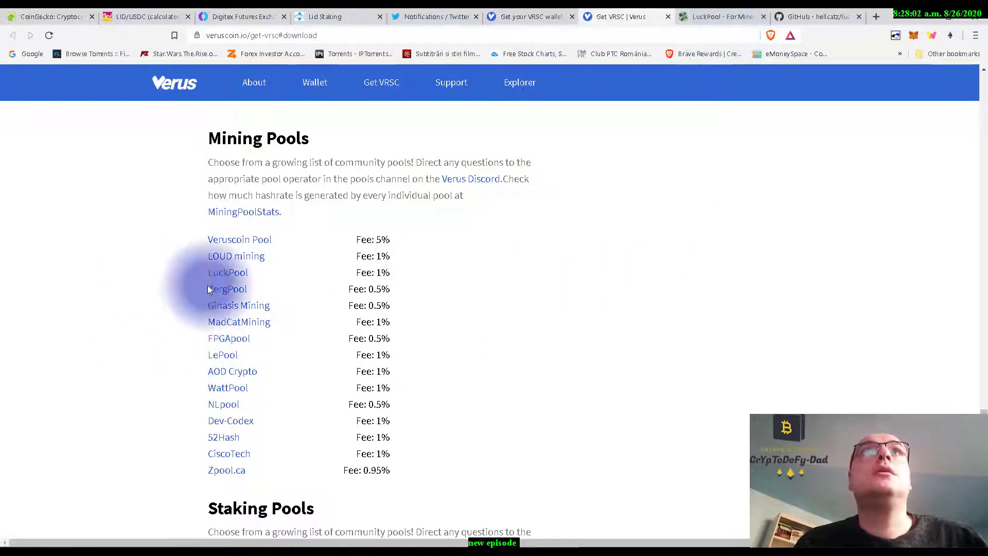
- Open LuckPool's Verus pool page (luckpool.net/verus) from the Mining Pools list
{"action": "left_click", "coordinate": [221, 280]}
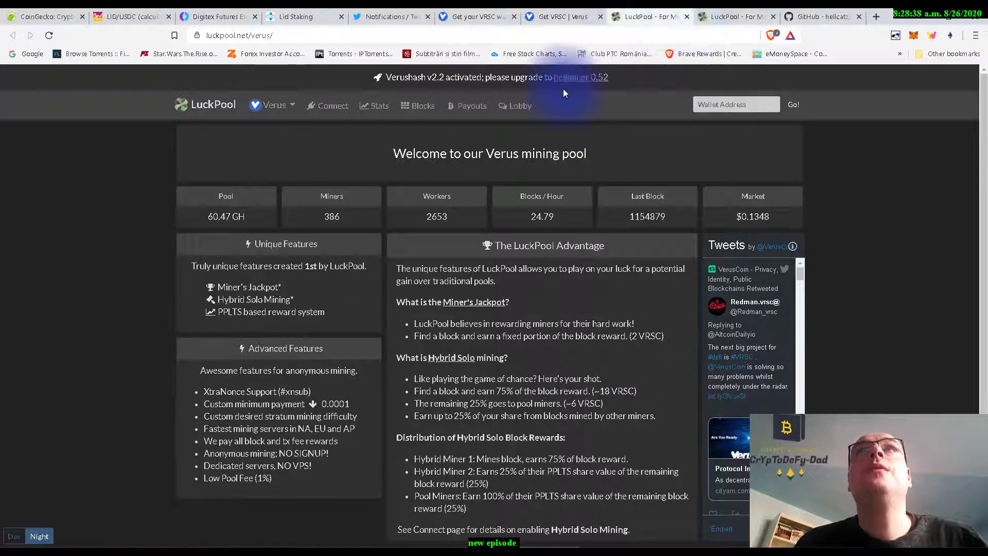
- Open the hellcatz/luckpool GitHub page for Hellminer 0.52 and read its Known Hashrates list
{"action": "left_click", "coordinate": [571, 81]}
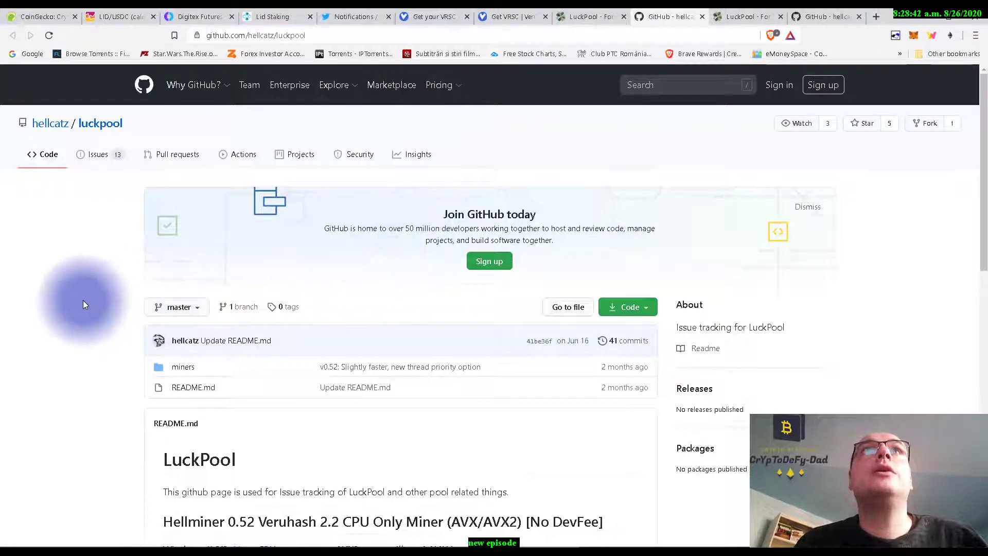
{"action": "scroll", "coordinate": [83, 291], "scroll_direction": "down", "scroll_amount": 2}
{"action": "scroll", "coordinate": [83, 291], "scroll_direction": "down", "scroll_amount": 4}
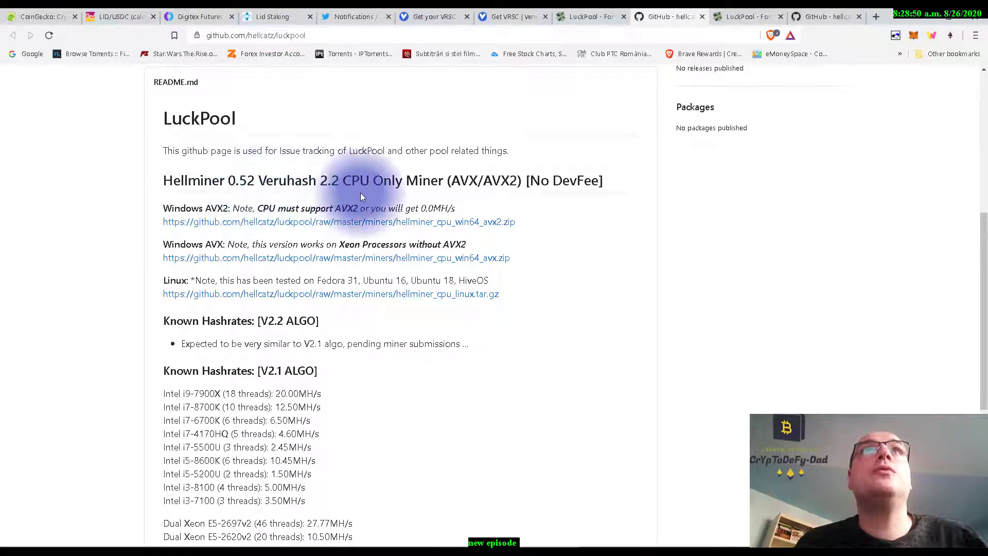
{"action": "scroll", "coordinate": [81, 282], "scroll_direction": "down", "scroll_amount": 1}
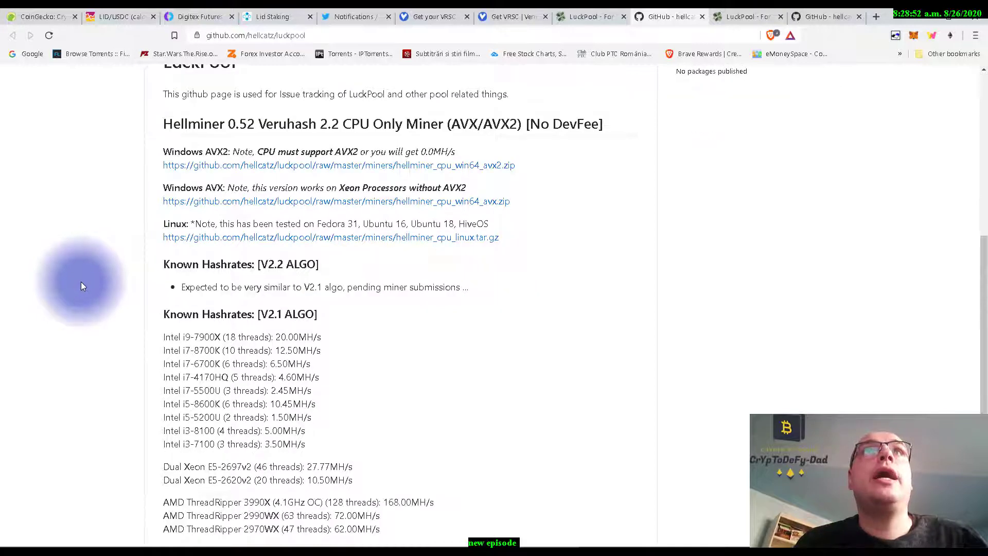
{"action": "scroll", "coordinate": [81, 282], "scroll_direction": "down", "scroll_amount": 2}
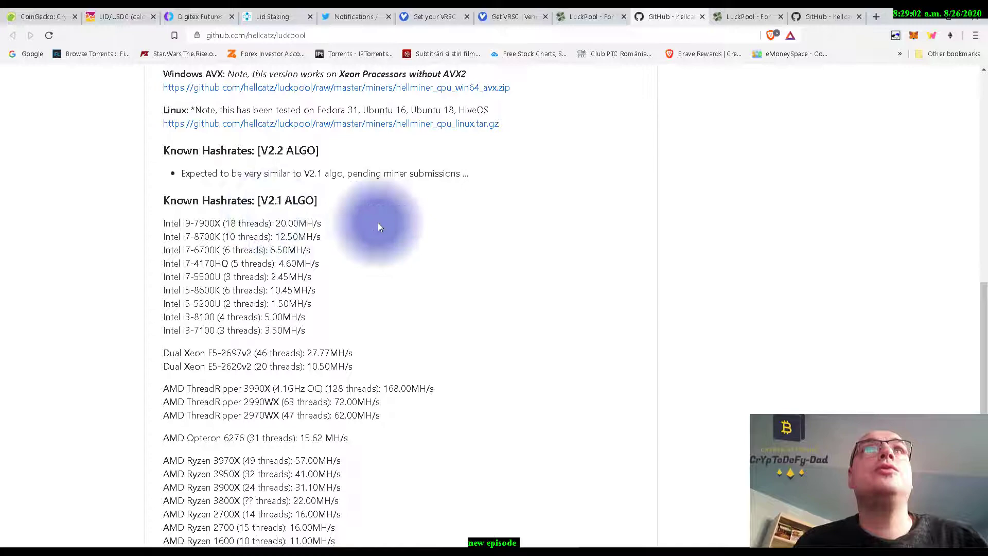
{"action": "scroll", "coordinate": [143, 242], "scroll_direction": "down", "scroll_amount": 1}
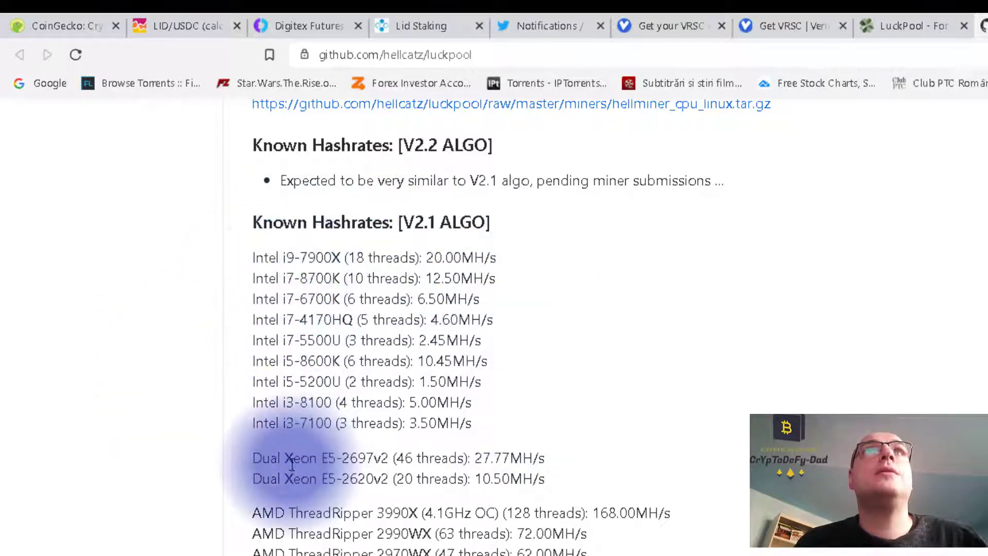
- Show the T-Rex console mining kawpow on the GTX 1080 Ti at about 21 MH/s
{"action": "scroll", "coordinate": [292, 463], "scroll_direction": "down", "scroll_amount": 2}
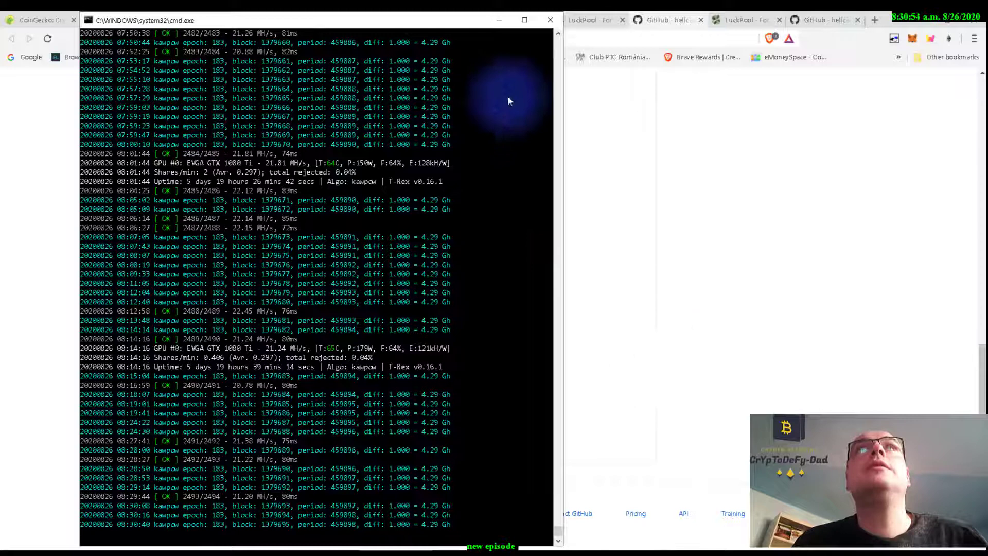
- Hide the miner console, return to the README's top, and minimize Brave to show the hell2 folder
{"action": "left_click", "coordinate": [499, 20]}
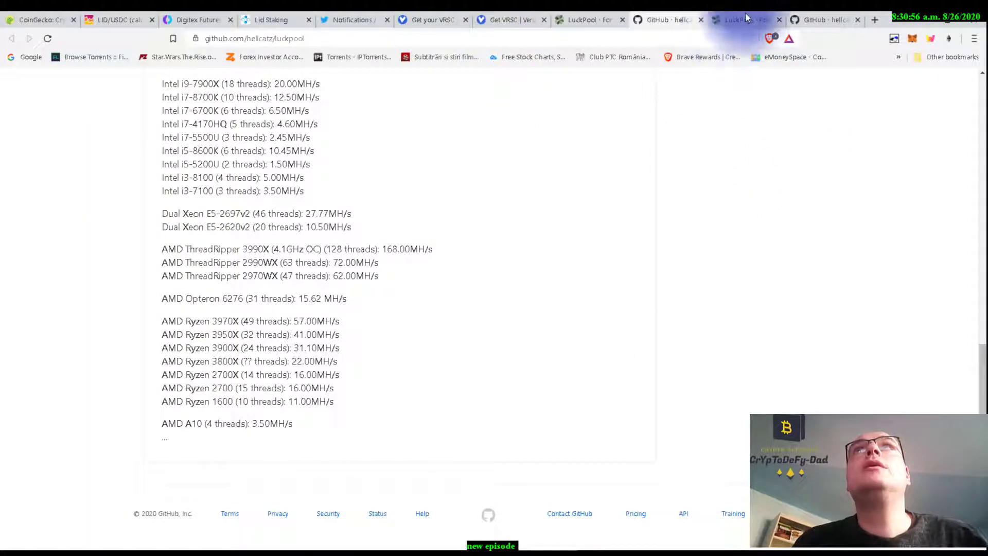
{"action": "scroll", "coordinate": [536, 354], "scroll_direction": "up", "scroll_amount": 6}
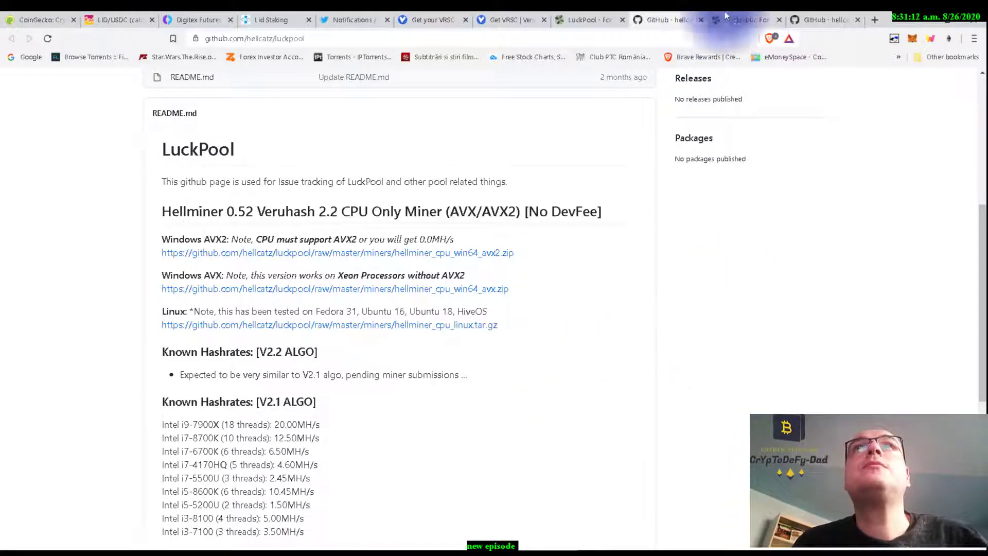
{"action": "left_click", "coordinate": [920, 17]}
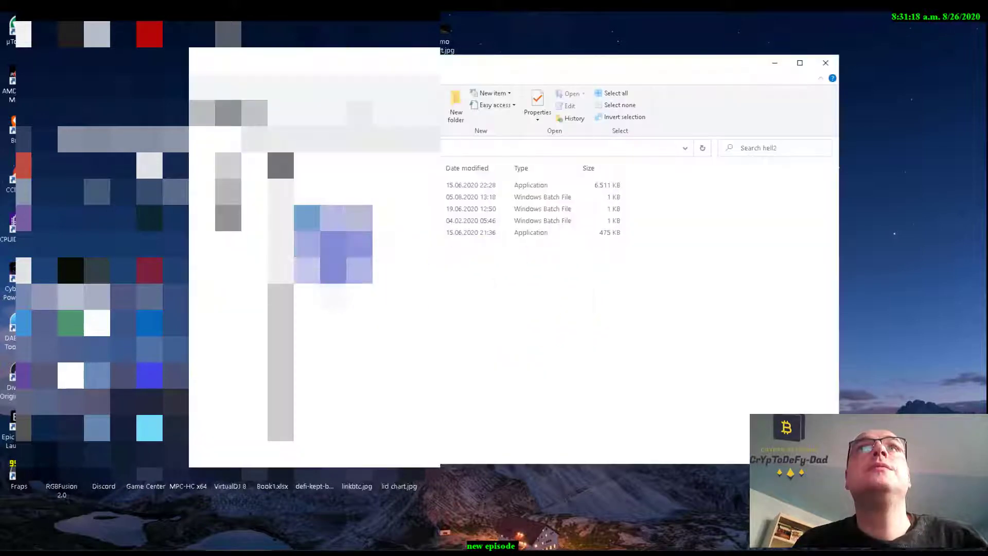
- Select mine.bat in the hell2 folder and bring up its context menu
{"action": "left_click", "coordinate": [316, 196]}
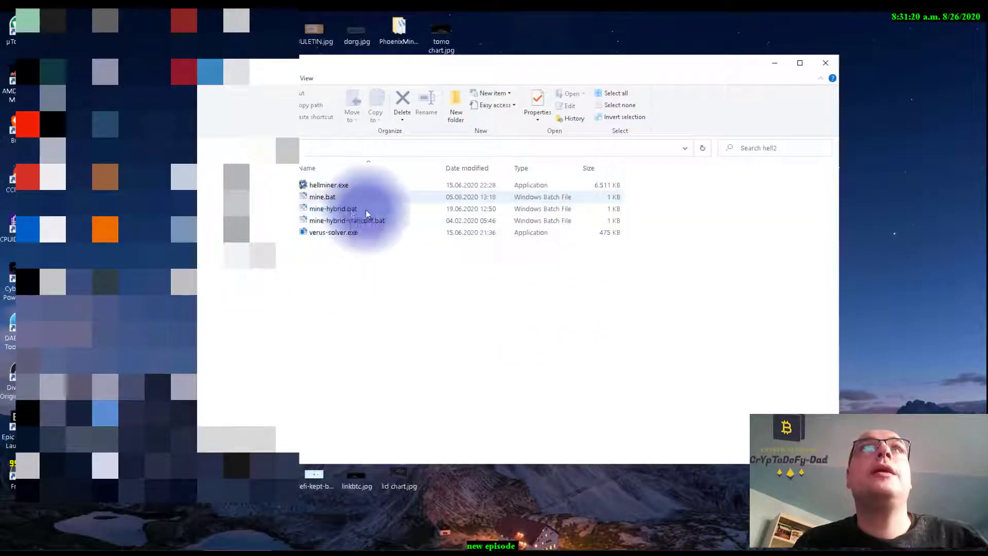
{"action": "left_click", "coordinate": [319, 199]}
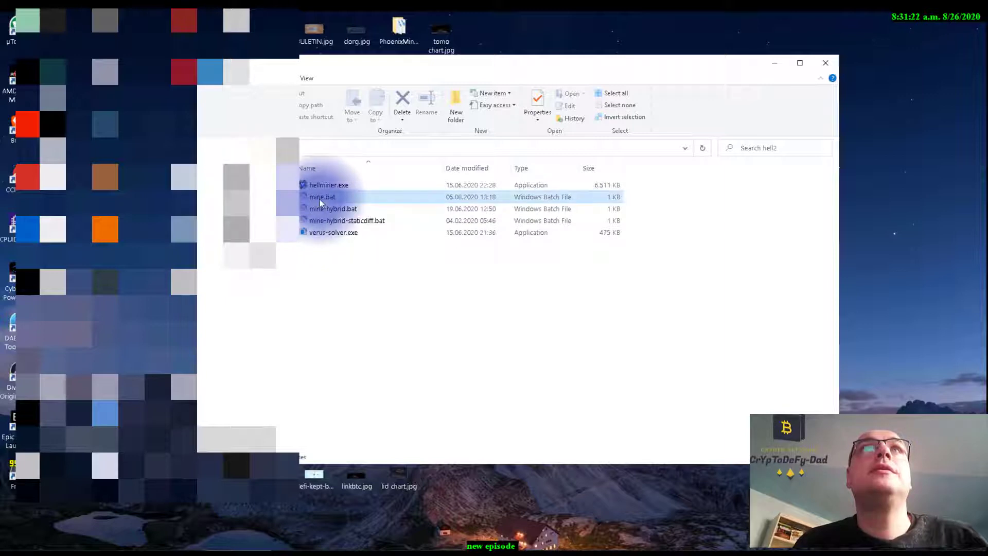
{"action": "right_click", "coordinate": [319, 200]}
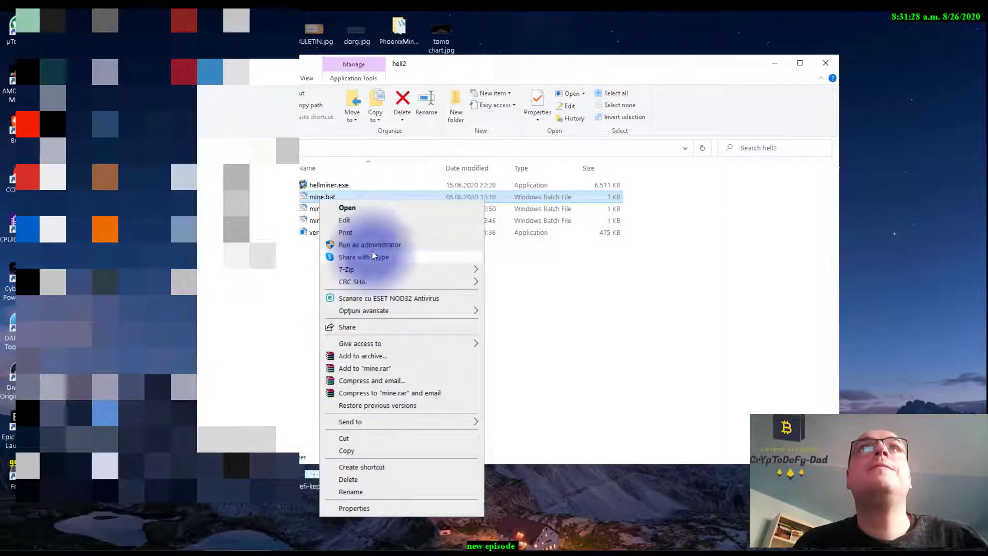
- Edit mine.bat in Notepad, maximized to read the eu.luckpool.net:3956 command line, then minimize it
{"action": "left_click", "coordinate": [363, 221]}
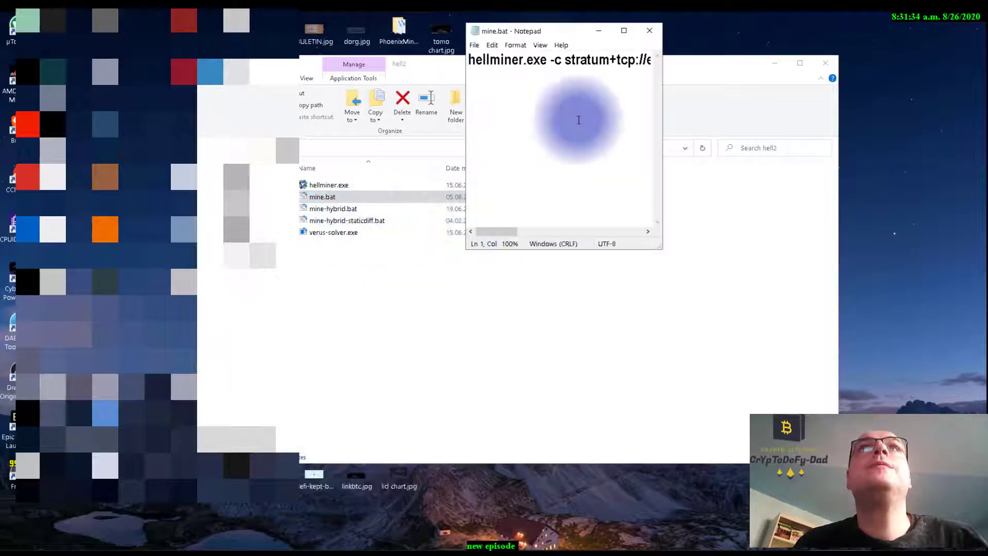
{"action": "left_click", "coordinate": [623, 30]}
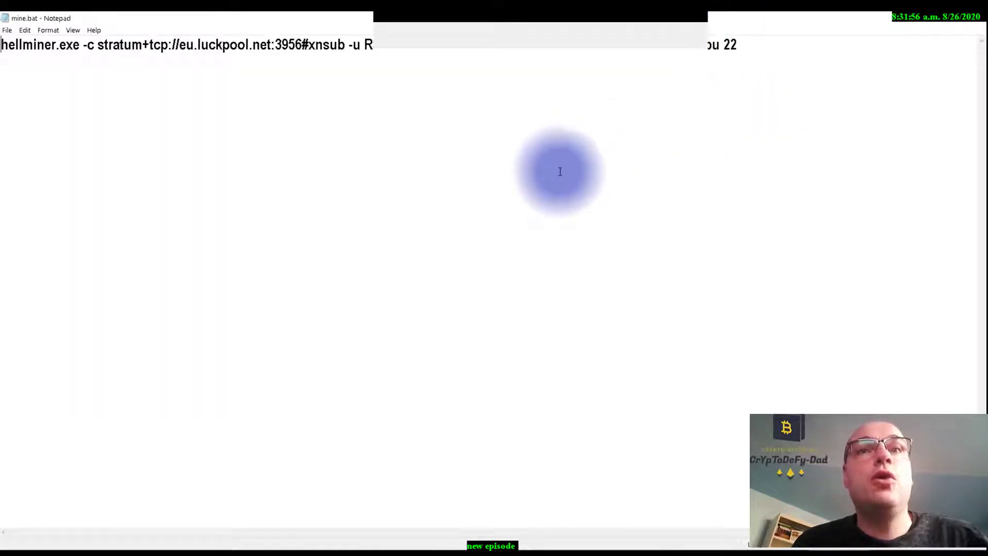
{"action": "left_click", "coordinate": [921, 18]}
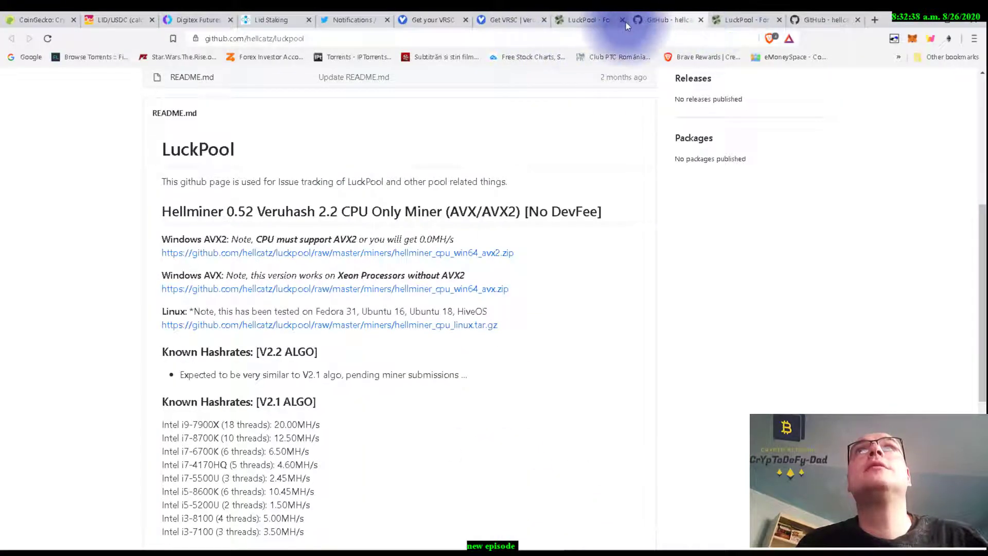
- Close the duplicate LuckPool tab and check Earnings: 9.30551648 VRSC (24H), 93.61891364 VRSC (15D) with USD values
{"action": "left_click", "coordinate": [623, 20]}
{"action": "left_click", "coordinate": [675, 15]}
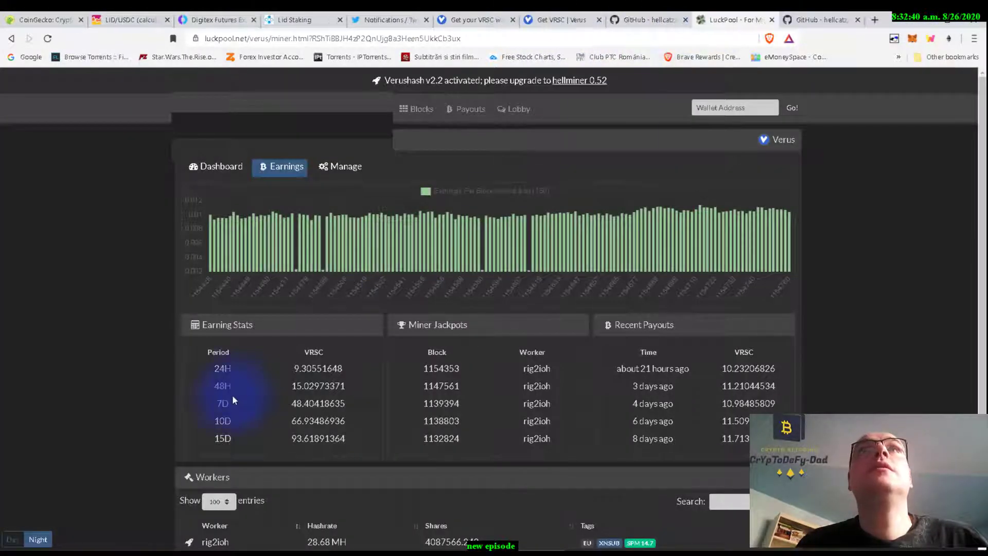
{"action": "scroll", "coordinate": [195, 399], "scroll_direction": "down", "scroll_amount": 1}
{"action": "scroll", "coordinate": [115, 391], "scroll_direction": "up", "scroll_amount": 1}
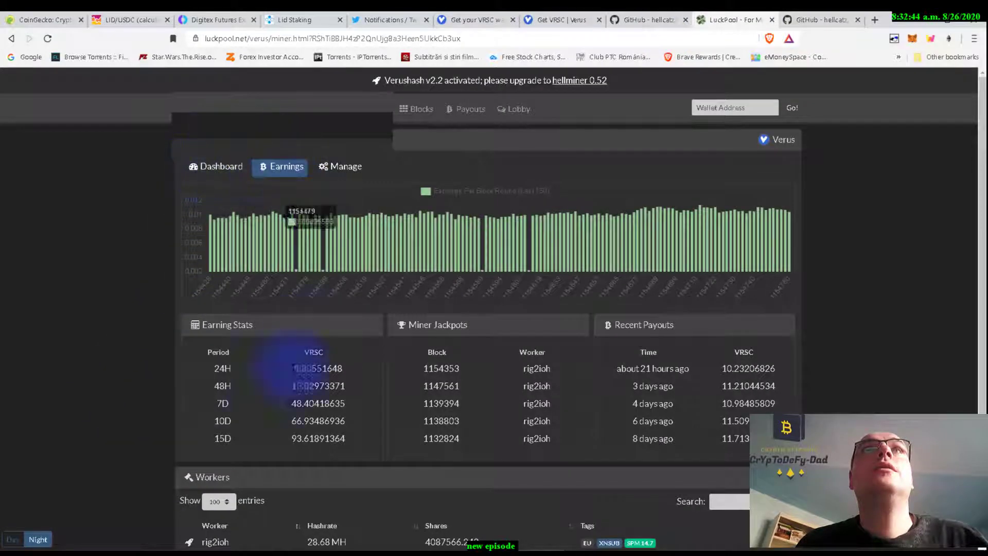
{"action": "mouse_move", "coordinate": [317, 370]}
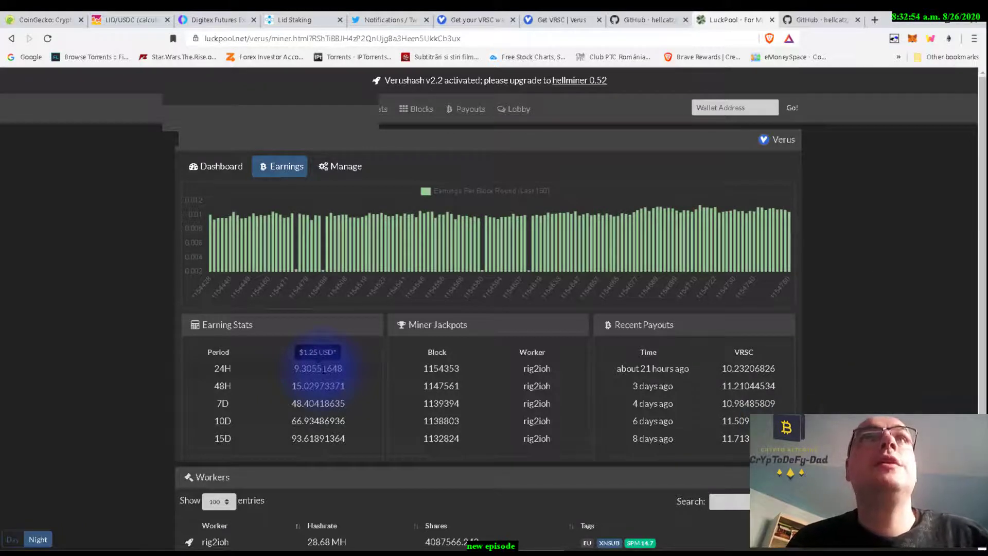
{"action": "mouse_move", "coordinate": [309, 443]}
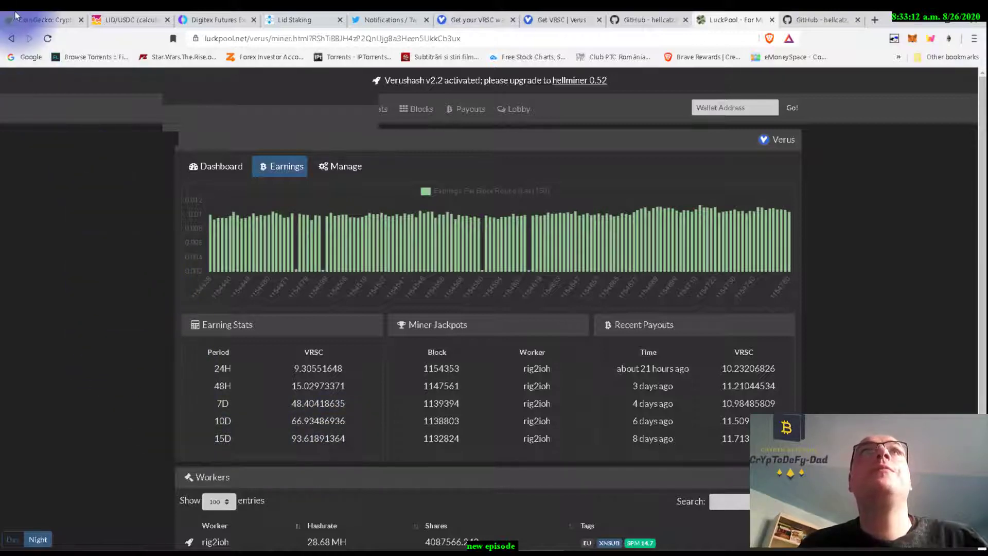
- On CoinGecko, search for vrsc and open the Verus Coin (VRSC) page
{"action": "left_click", "coordinate": [31, 19]}
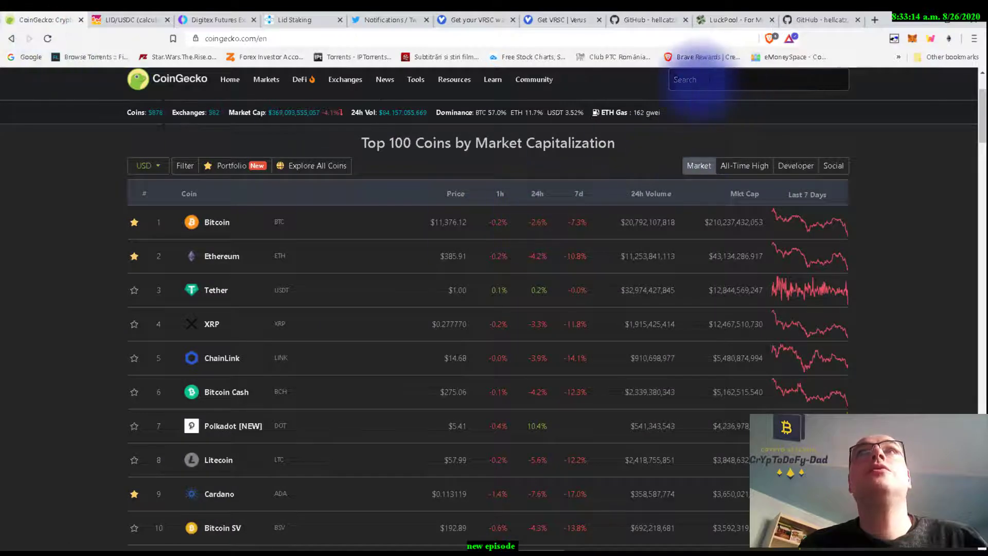
{"action": "left_click", "coordinate": [698, 81]}
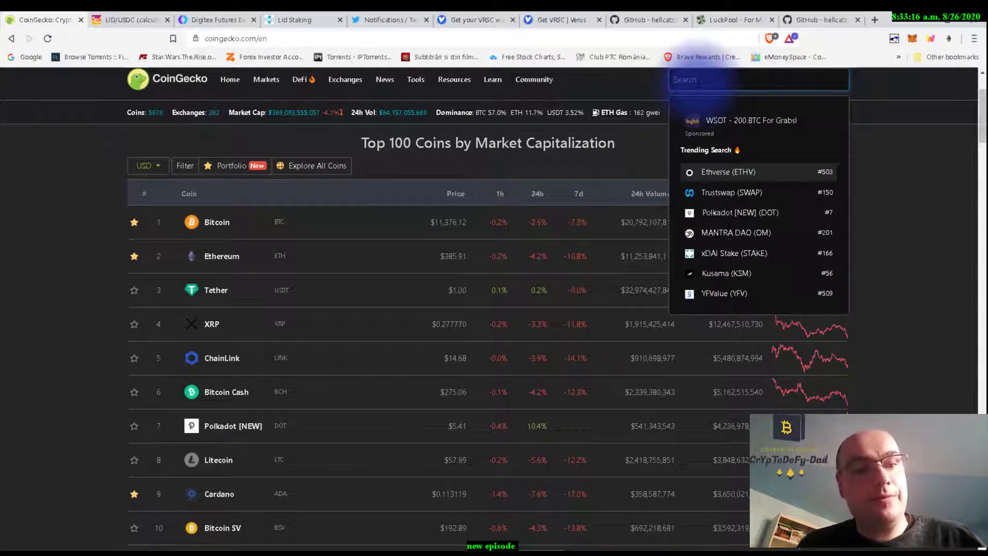
{"action": "type", "text": "vrsc"}
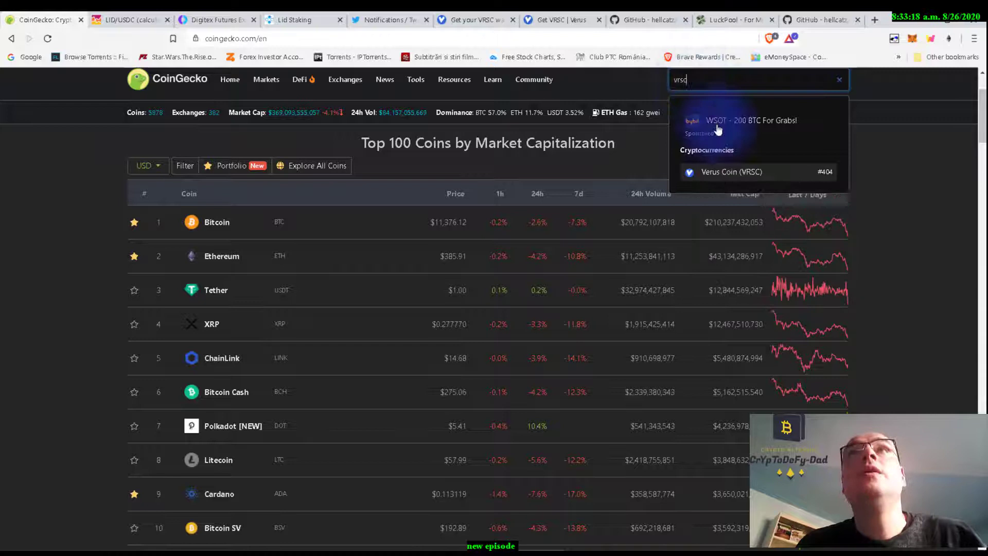
{"action": "left_click", "coordinate": [717, 177]}
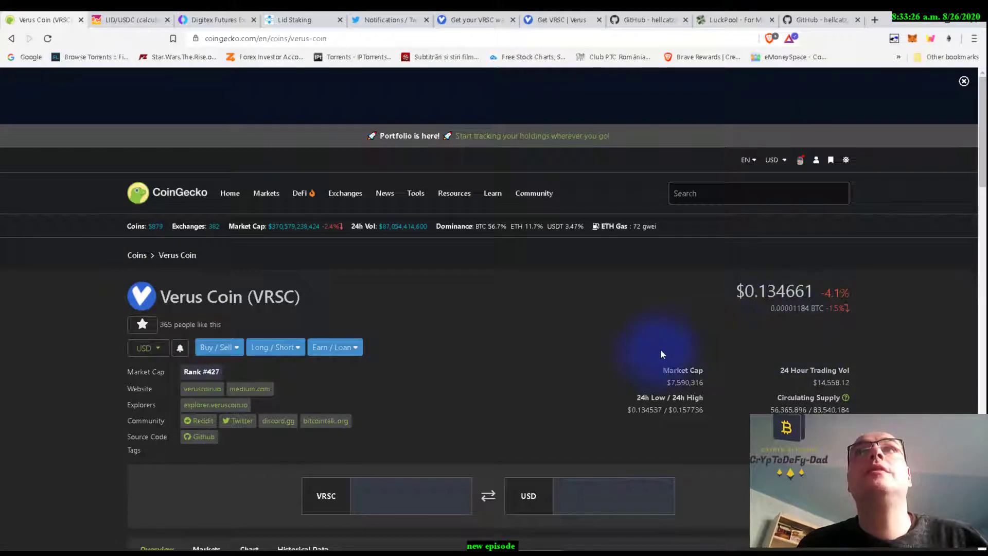
- Scroll to the price-change table showing VRSC's -17.1% 30-day change
{"action": "scroll", "coordinate": [441, 334], "scroll_direction": "down", "scroll_amount": 1}
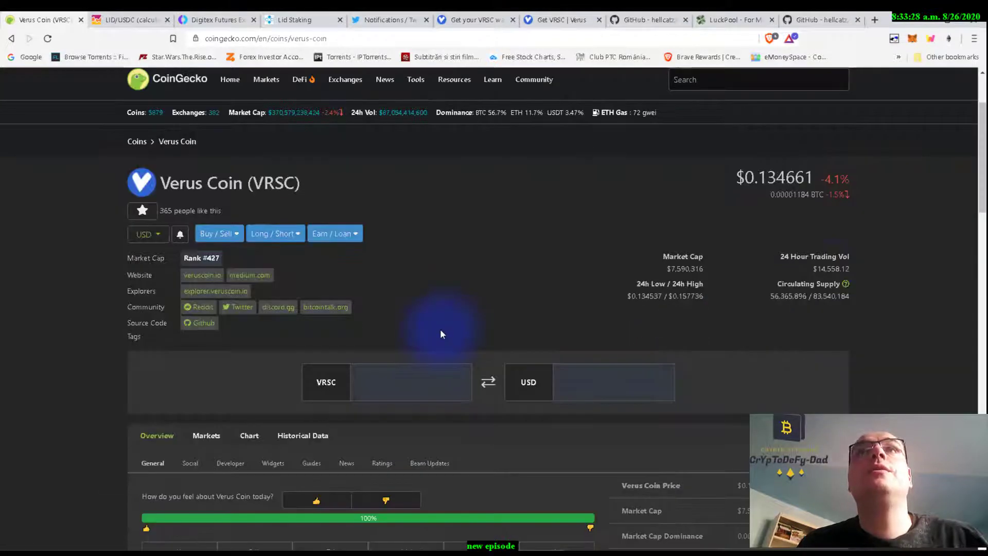
{"action": "scroll", "coordinate": [440, 328], "scroll_direction": "down", "scroll_amount": 2}
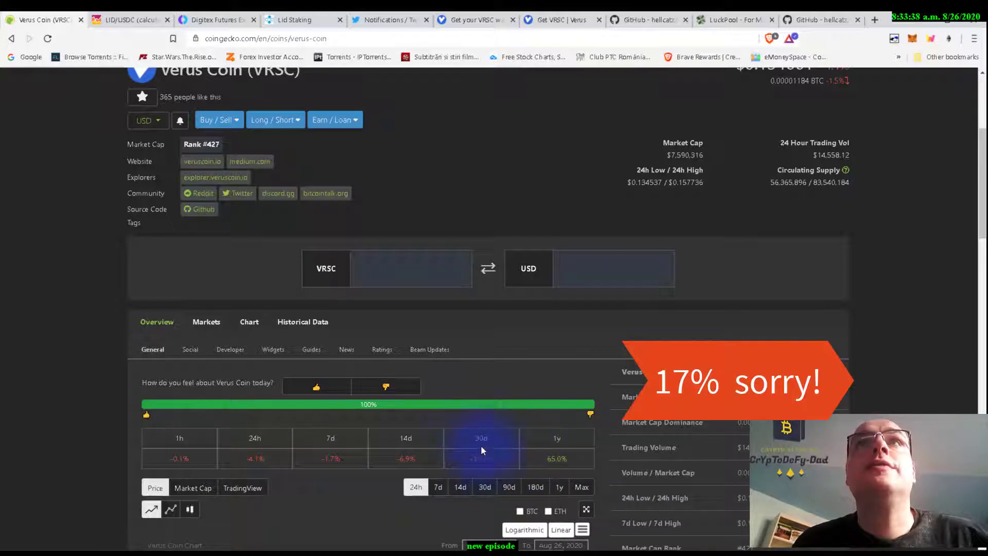
{"action": "scroll", "coordinate": [478, 442], "scroll_direction": "down", "scroll_amount": 1}
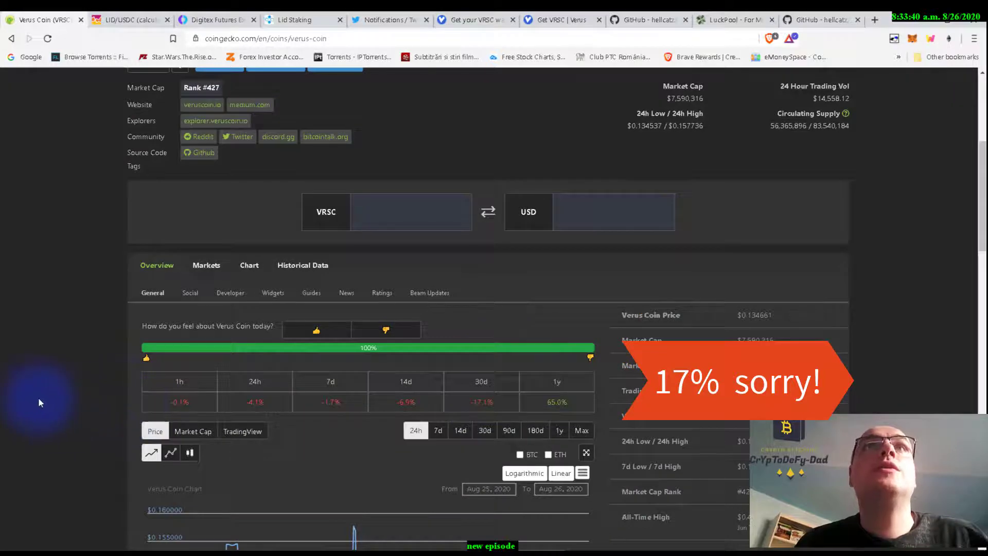
{"action": "scroll", "coordinate": [36, 391], "scroll_direction": "down", "scroll_amount": 2}
{"action": "scroll", "coordinate": [281, 411], "scroll_direction": "up", "scroll_amount": 2}
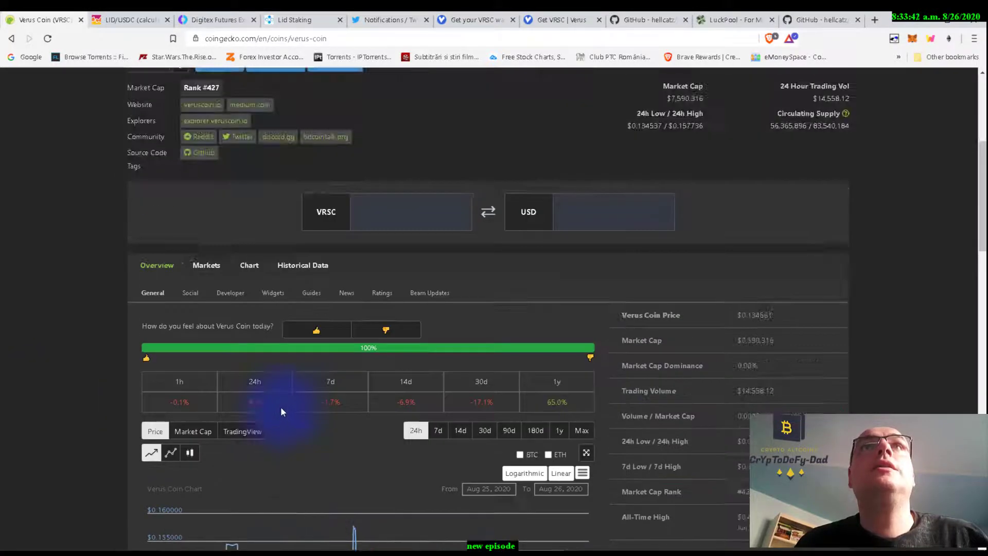
{"action": "scroll", "coordinate": [35, 357], "scroll_direction": "up", "scroll_amount": 3}
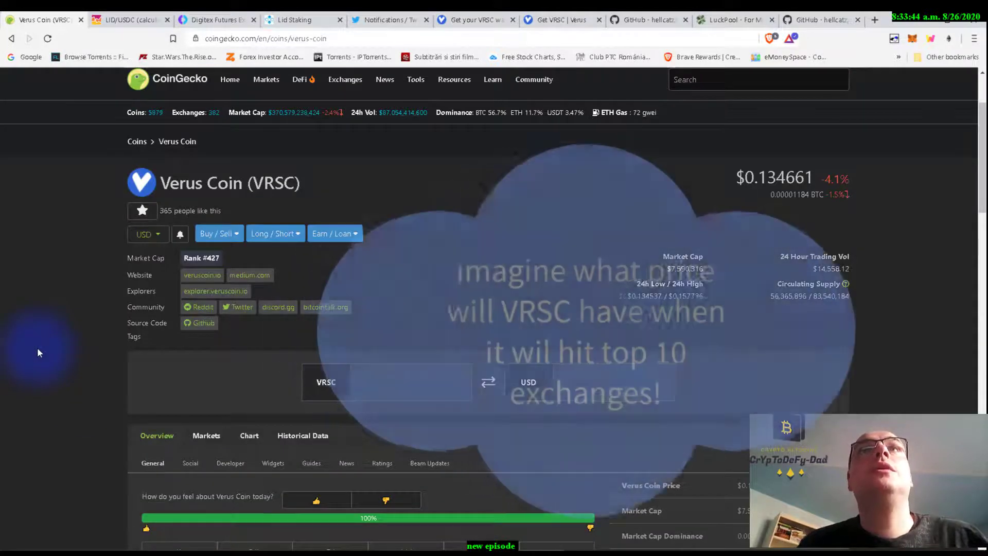
{"action": "scroll", "coordinate": [37, 350], "scroll_direction": "down", "scroll_amount": 3}
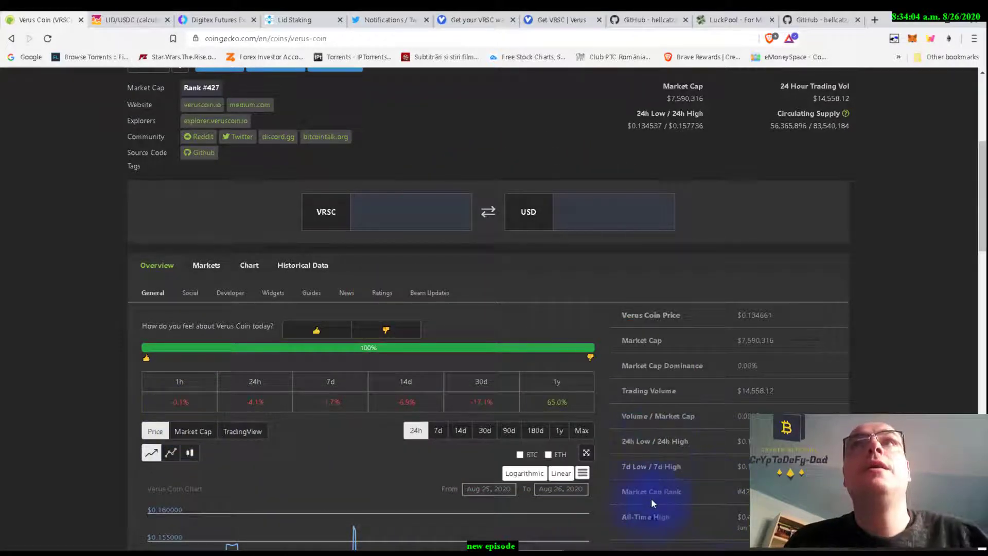
- Open Verus Desktop's Wallet tab and browse the Add Coin dialog's list of available coins
{"action": "key", "text": "alt+Tab"}
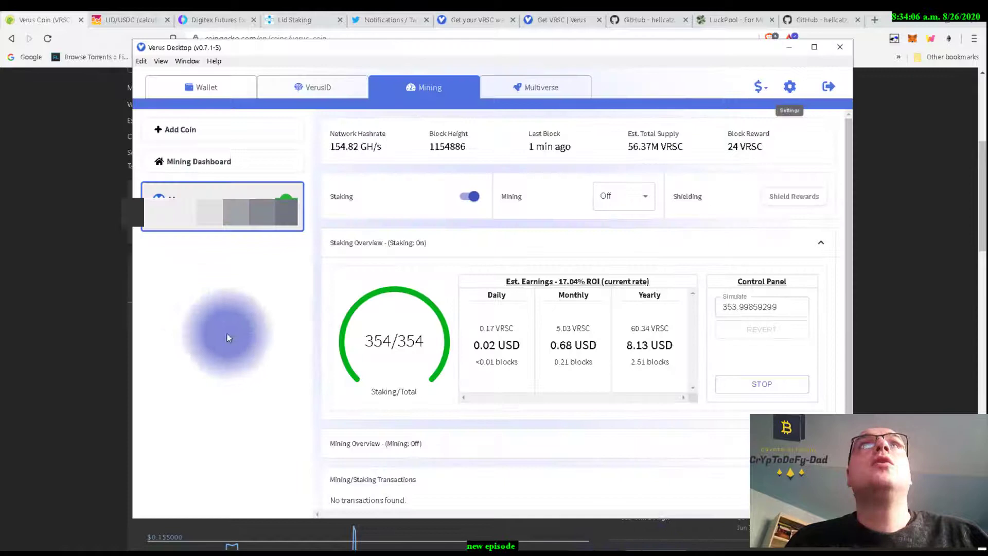
{"action": "left_click", "coordinate": [216, 83]}
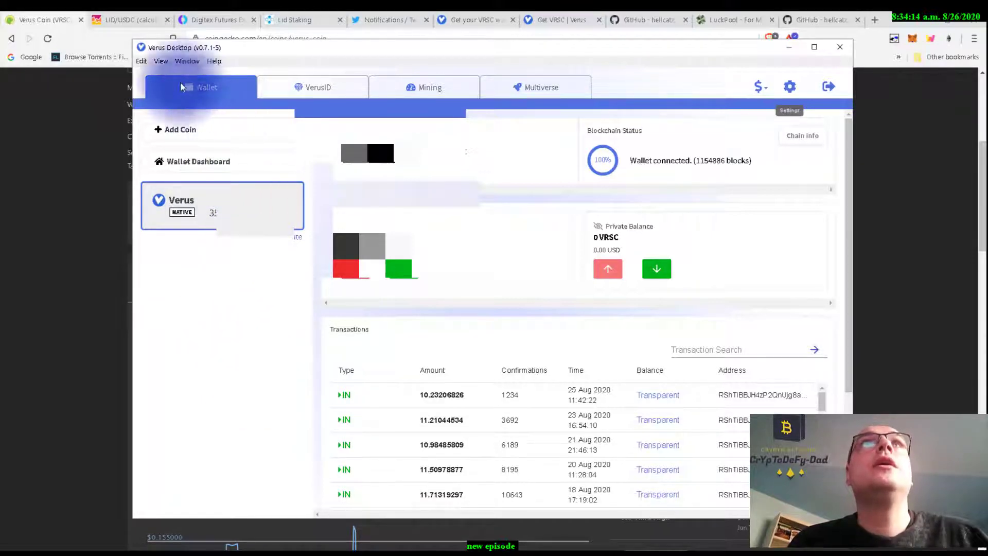
{"action": "left_click", "coordinate": [191, 129]}
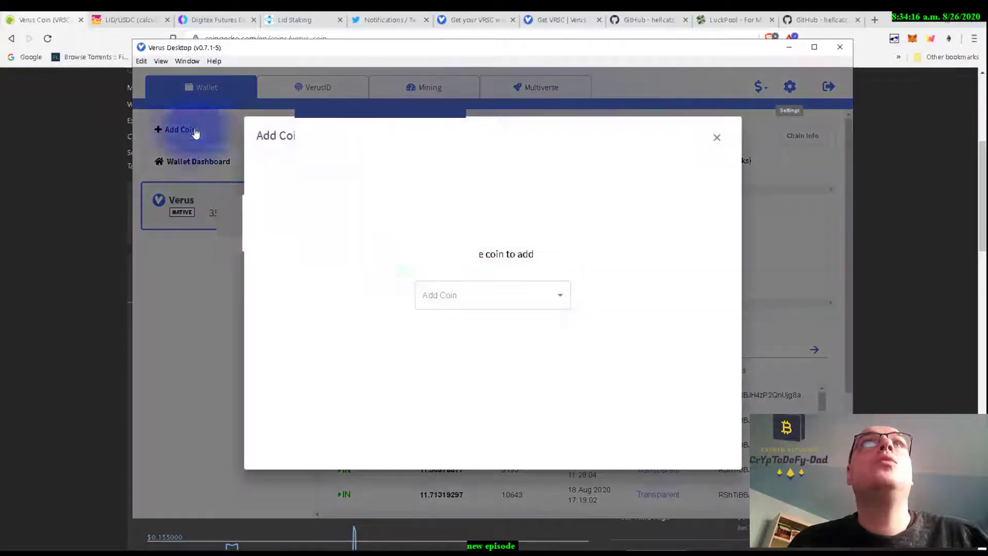
{"action": "left_click", "coordinate": [562, 297]}
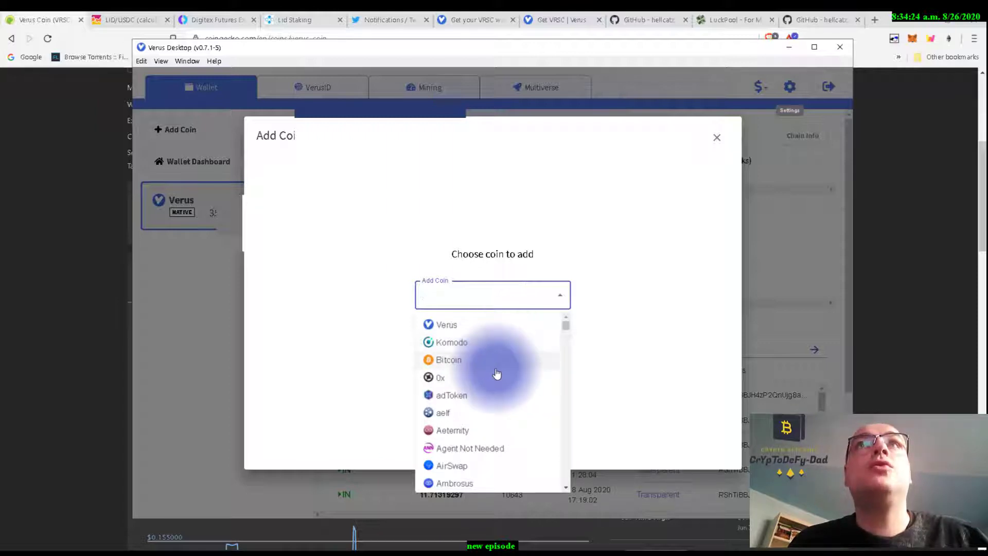
{"action": "scroll", "coordinate": [497, 374], "scroll_direction": "down", "scroll_amount": 1}
{"action": "scroll", "coordinate": [490, 342], "scroll_direction": "up", "scroll_amount": 1}
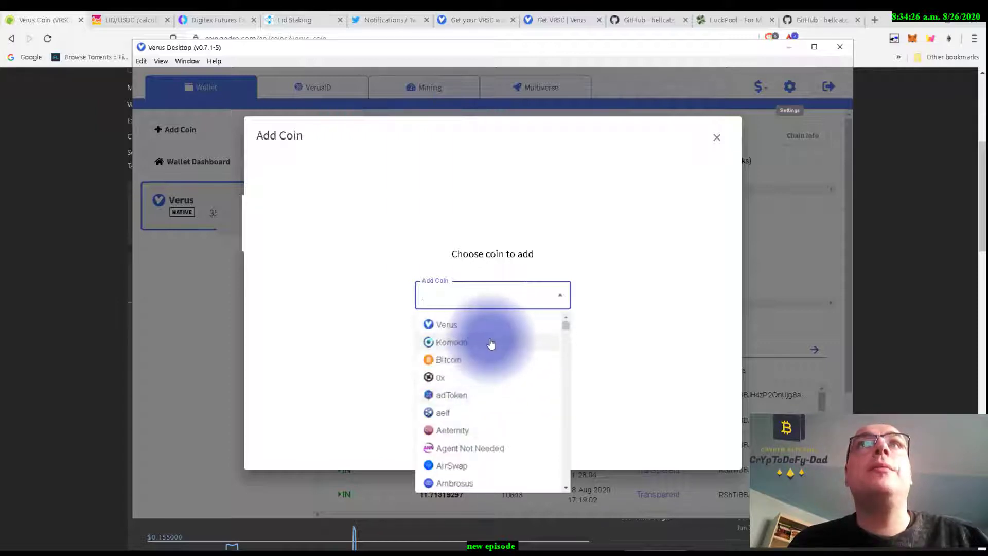
{"action": "scroll", "coordinate": [507, 401], "scroll_direction": "down", "scroll_amount": 3}
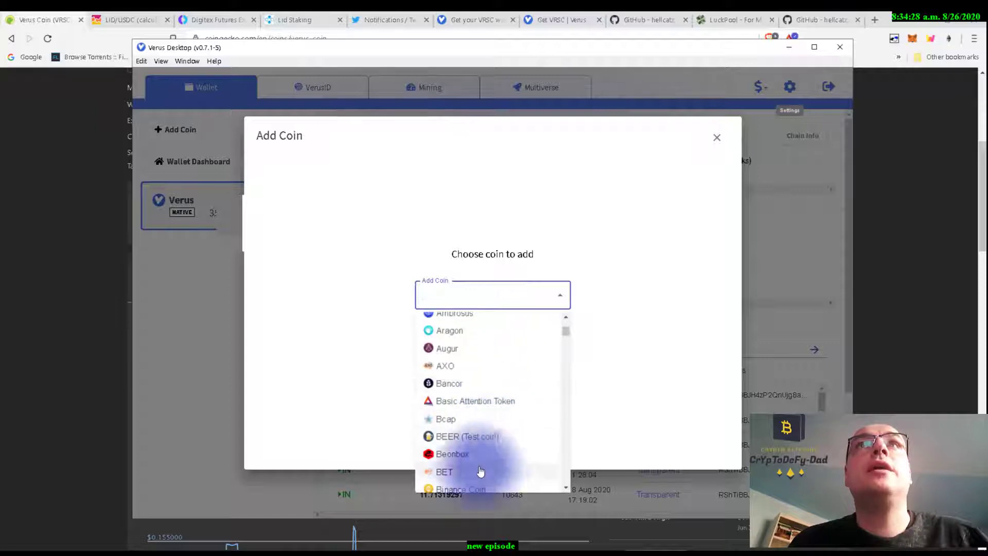
- Close the Add Coin dialog, scroll through older wallet transactions, then return to LuckPool earnings
{"action": "left_click", "coordinate": [366, 327]}
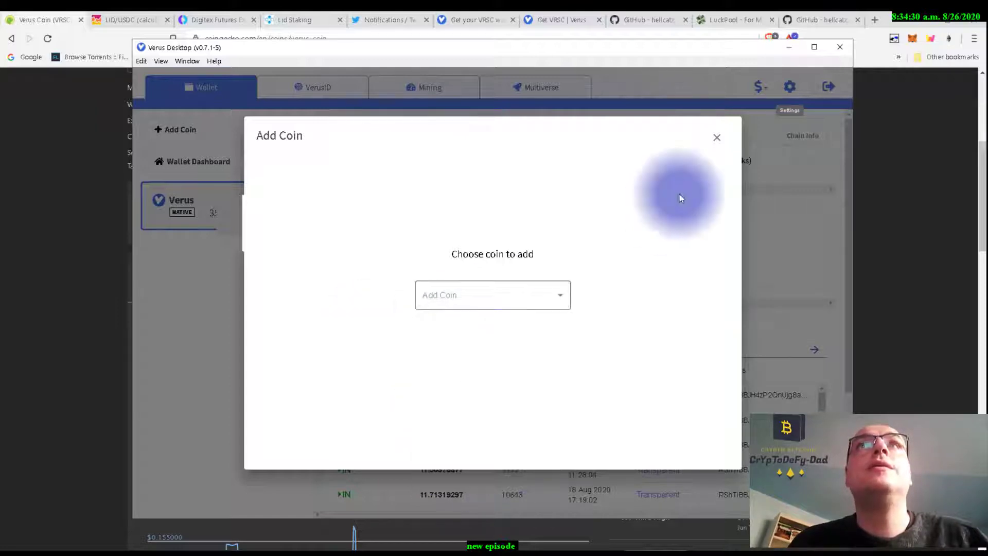
{"action": "left_click", "coordinate": [716, 137]}
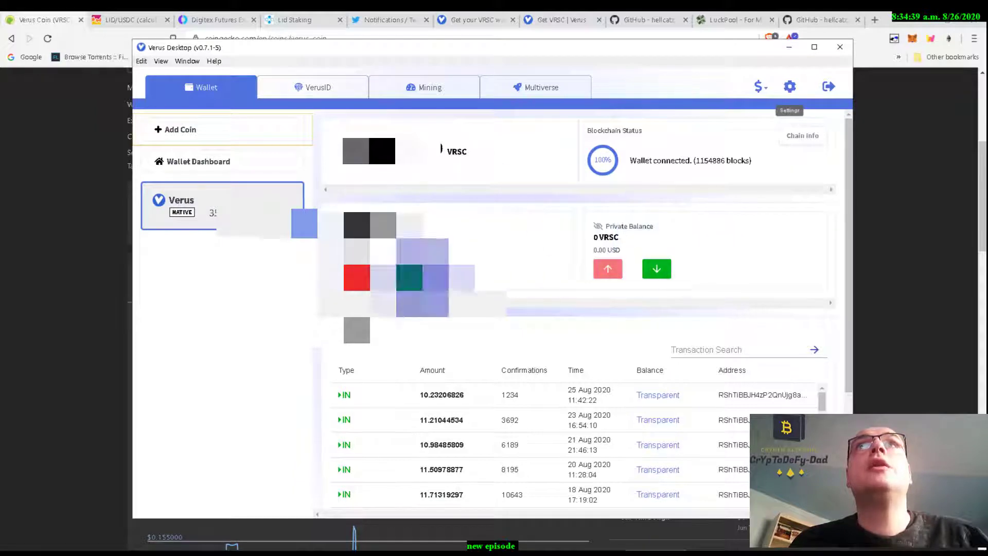
{"action": "scroll", "coordinate": [474, 309], "scroll_direction": "down", "scroll_amount": 10}
{"action": "scroll", "coordinate": [609, 298], "scroll_direction": "down", "scroll_amount": 15}
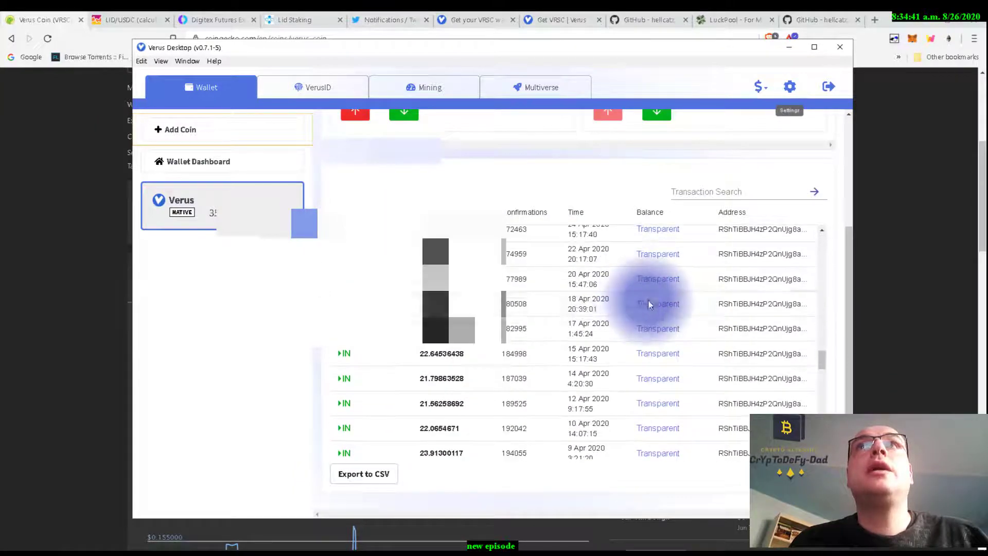
{"action": "scroll", "coordinate": [638, 339], "scroll_direction": "down", "scroll_amount": 5}
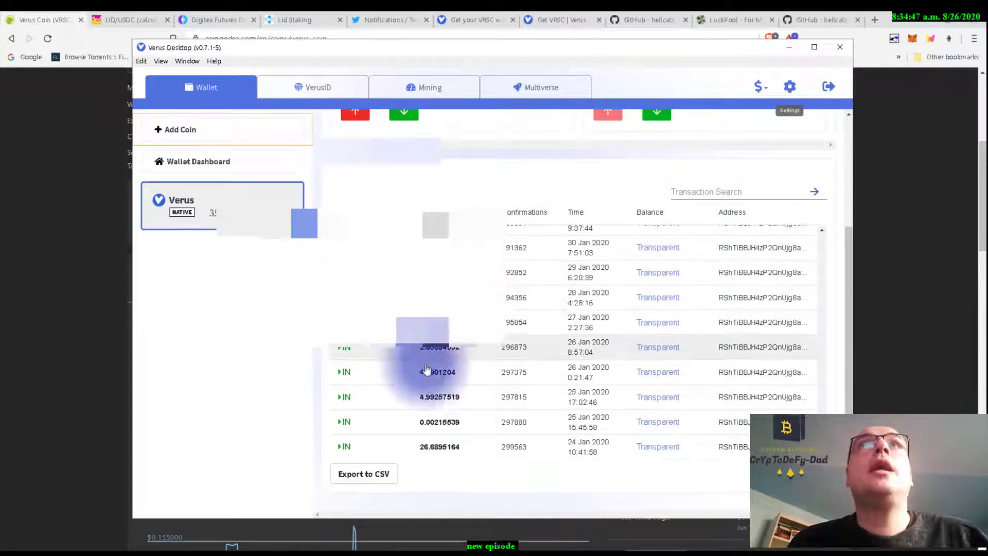
{"action": "left_click", "coordinate": [719, 15]}
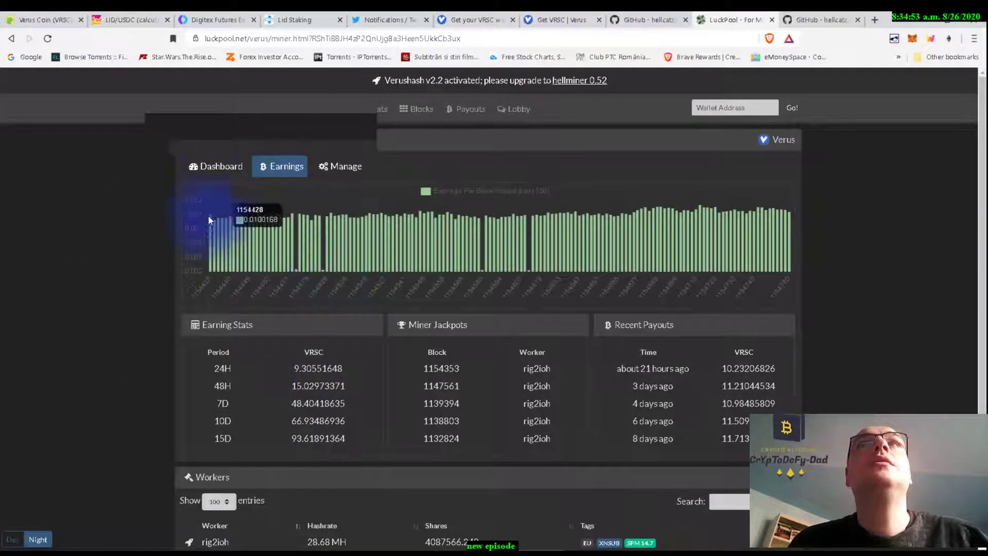
- Switch LuckPool to the Dashboard showing 7.41585613 VRSC balance and 1657.41852046 total paid
{"action": "left_click", "coordinate": [211, 167]}
{"action": "mouse_move", "coordinate": [565, 192]}
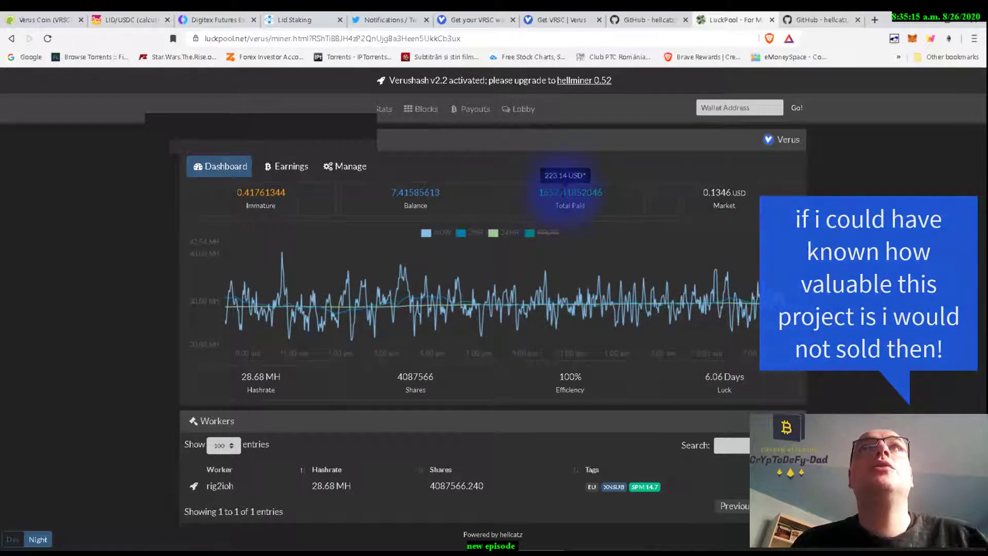
{"action": "left_click", "coordinate": [642, 16]}
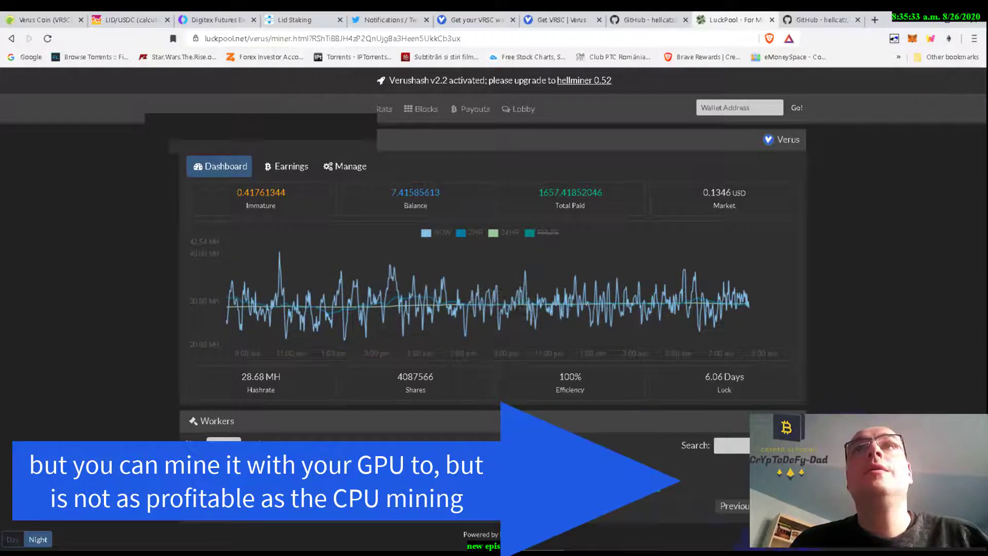
- Back in Verus Desktop, scroll the transactions to the top and open the Mining tab
{"action": "key", "text": "alt+Tab"}
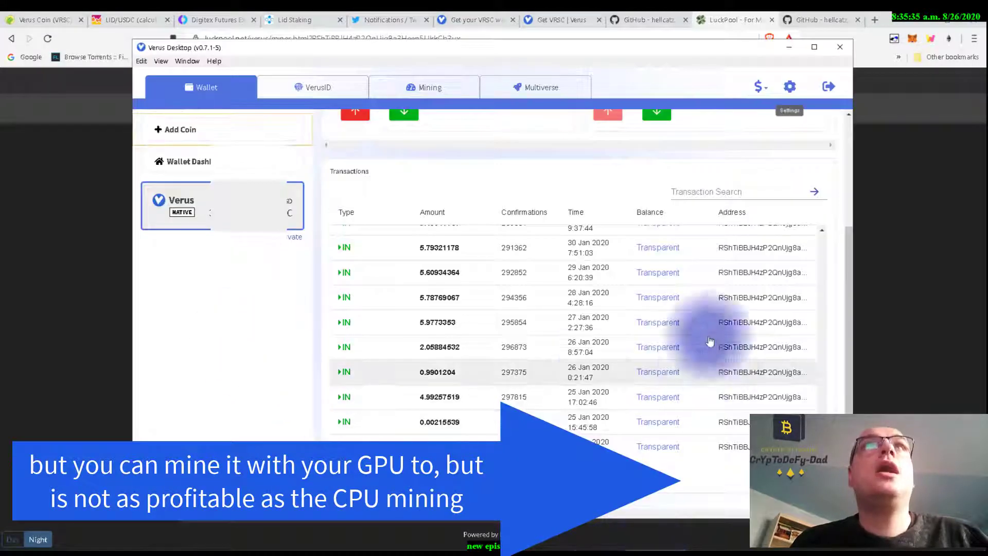
{"action": "scroll", "coordinate": [651, 282], "scroll_direction": "down", "scroll_amount": 2}
{"action": "scroll", "coordinate": [650, 282], "scroll_direction": "up", "scroll_amount": 10}
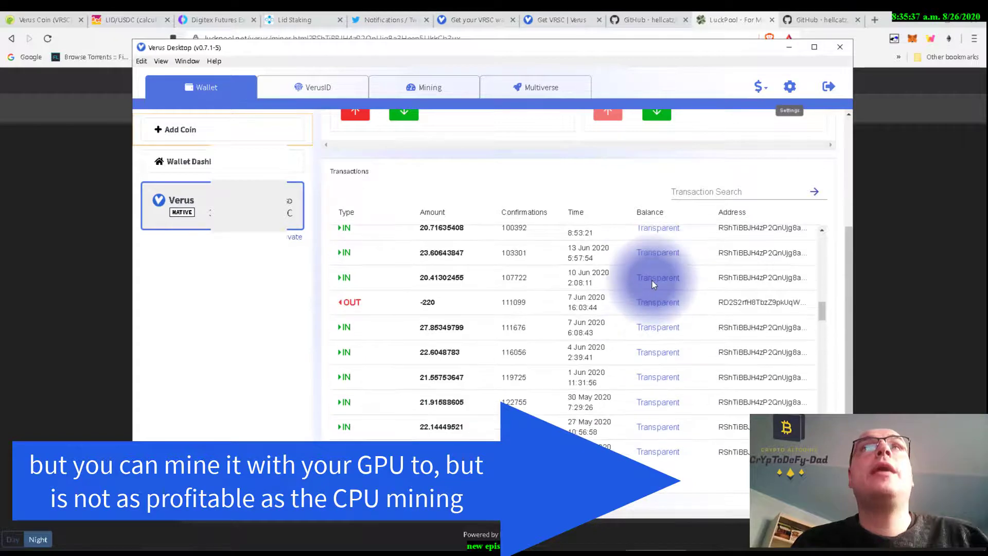
{"action": "scroll", "coordinate": [652, 280], "scroll_direction": "up", "scroll_amount": 5}
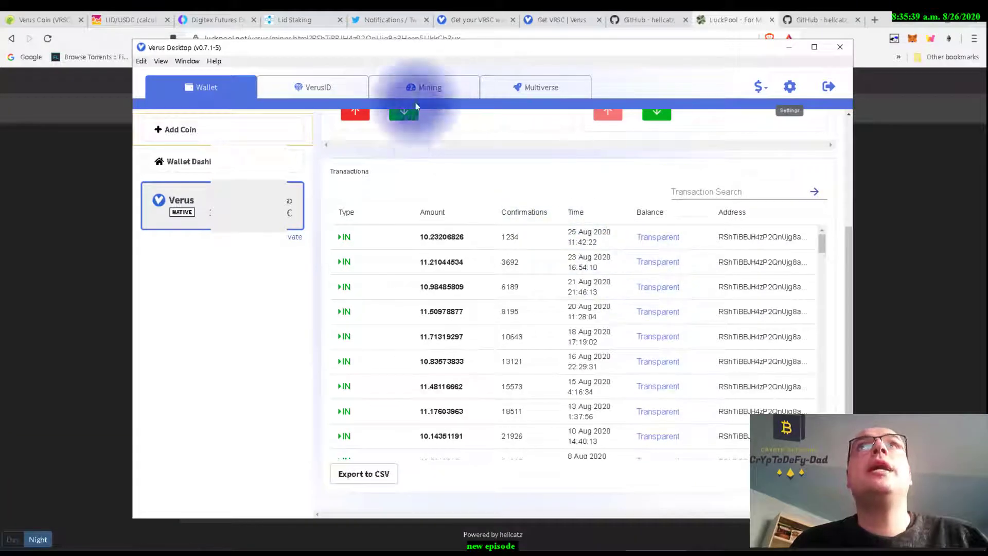
{"action": "left_click", "coordinate": [429, 88]}
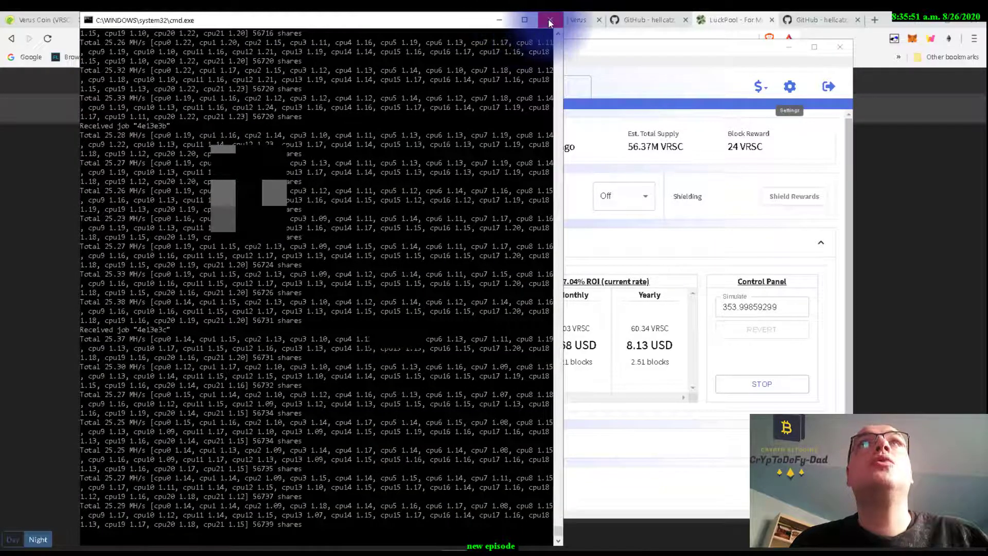
- Minimize the miner console and start mining with 22 CPU threads
{"action": "left_click", "coordinate": [541, 20]}
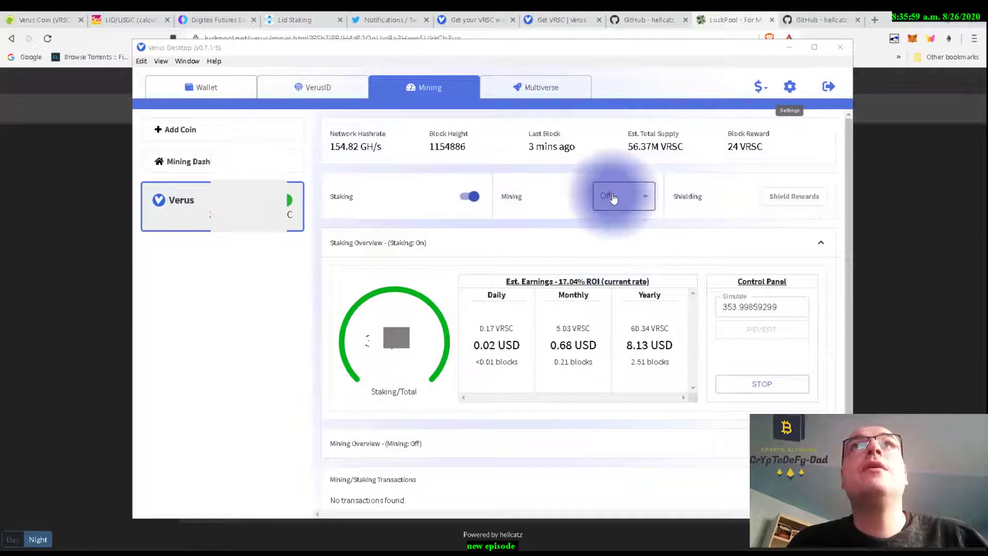
{"action": "left_click", "coordinate": [645, 200]}
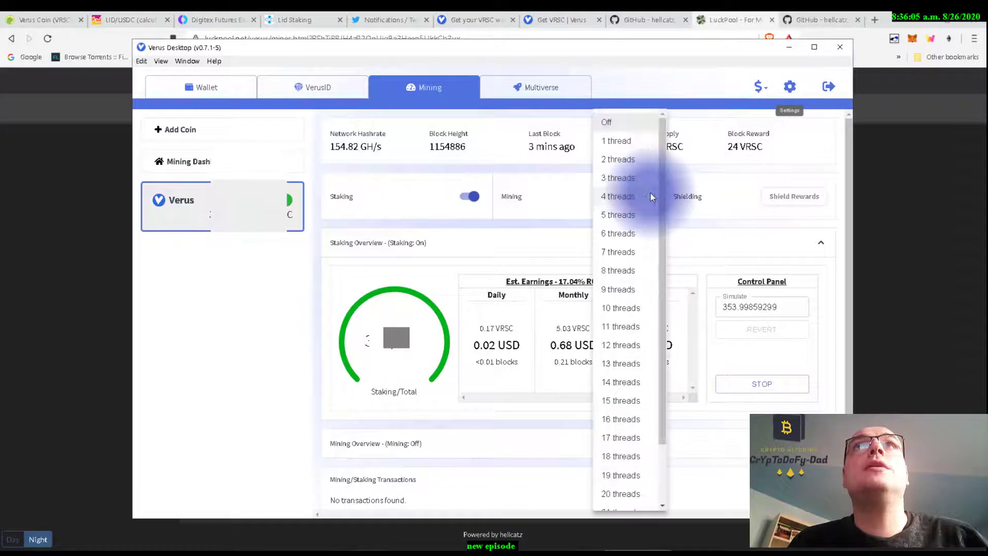
{"action": "scroll", "coordinate": [631, 427], "scroll_direction": "down", "scroll_amount": 1}
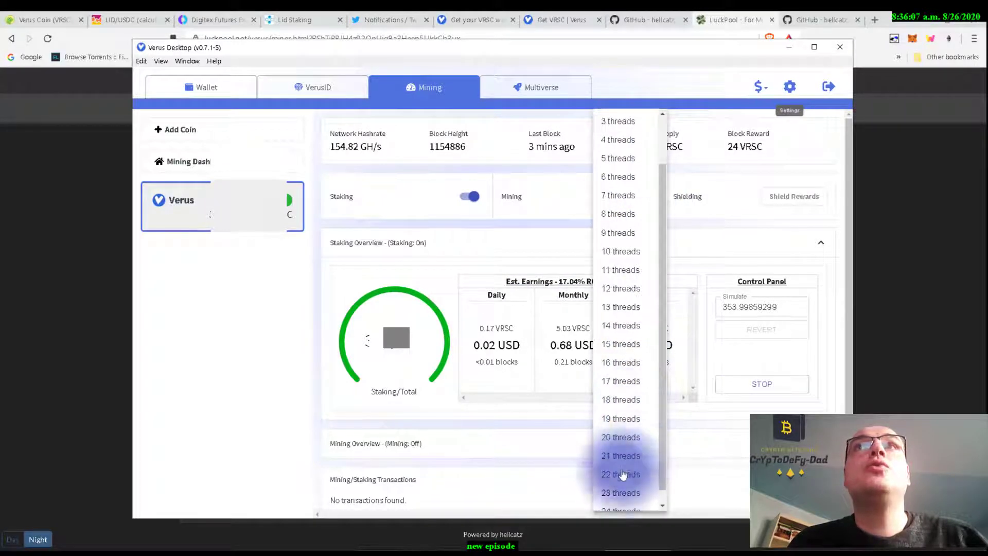
{"action": "left_click", "coordinate": [621, 476]}
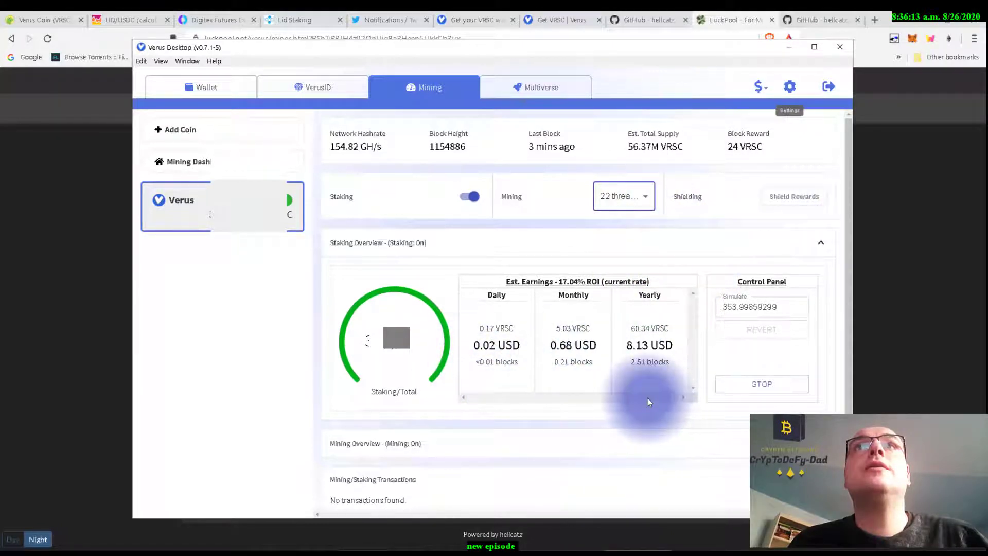
- Expand the Mining Overview to review 354/354 coins staking and 17.04% ROI estimates
{"action": "scroll", "coordinate": [598, 246], "scroll_direction": "down", "scroll_amount": 1}
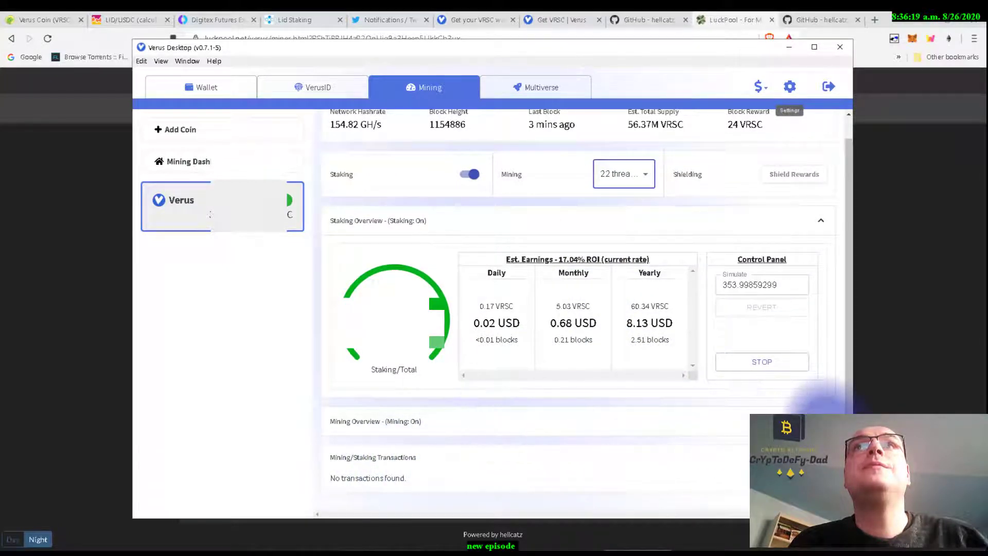
{"action": "left_click", "coordinate": [639, 421]}
{"action": "scroll", "coordinate": [533, 458], "scroll_direction": "down", "scroll_amount": 3}
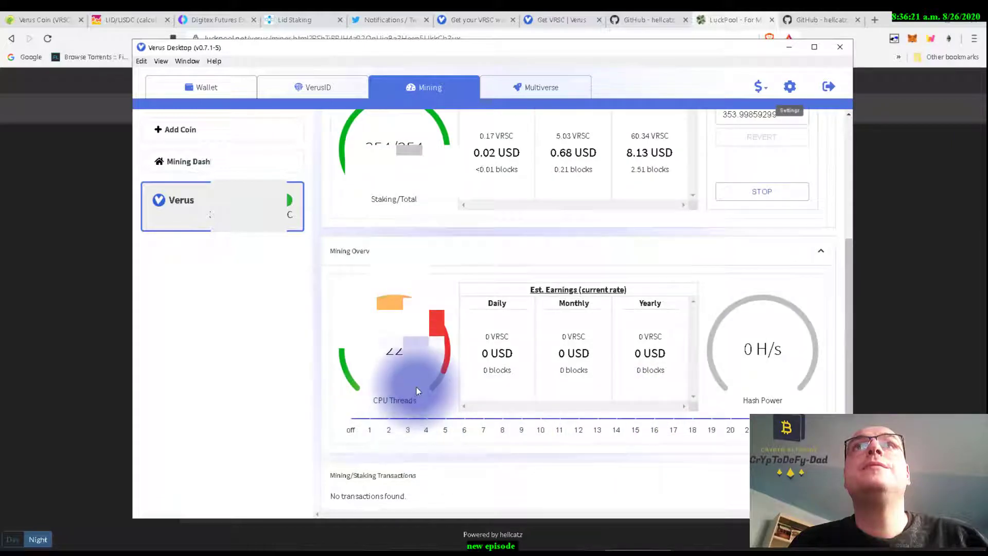
{"action": "scroll", "coordinate": [421, 422], "scroll_direction": "down", "scroll_amount": 1}
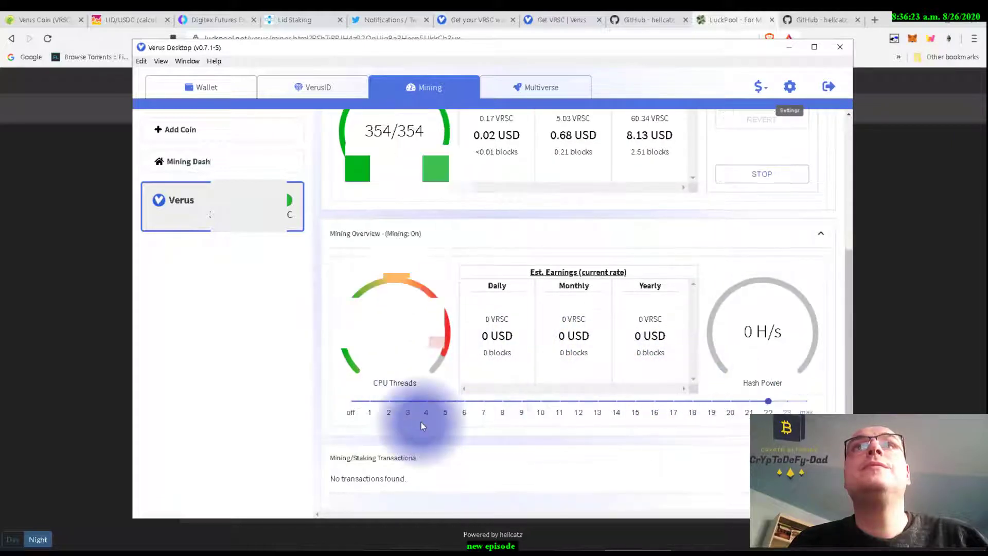
{"action": "scroll", "coordinate": [354, 309], "scroll_direction": "up", "scroll_amount": 1}
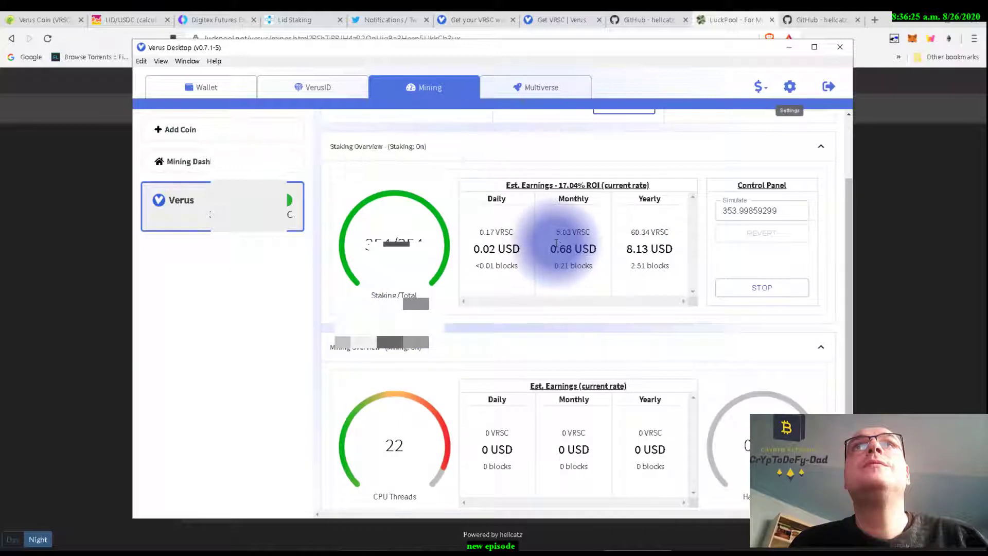
{"action": "scroll", "coordinate": [567, 247], "scroll_direction": "up", "scroll_amount": 2}
{"action": "scroll", "coordinate": [501, 259], "scroll_direction": "down", "scroll_amount": 1}
{"action": "scroll", "coordinate": [500, 255], "scroll_direction": "up", "scroll_amount": 1}
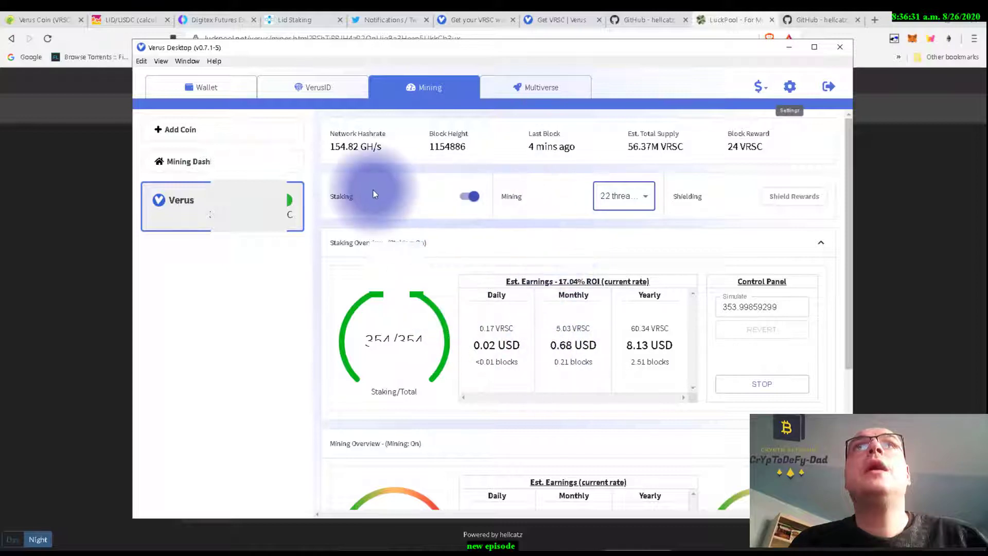
{"action": "scroll", "coordinate": [487, 247], "scroll_direction": "down", "scroll_amount": 3}
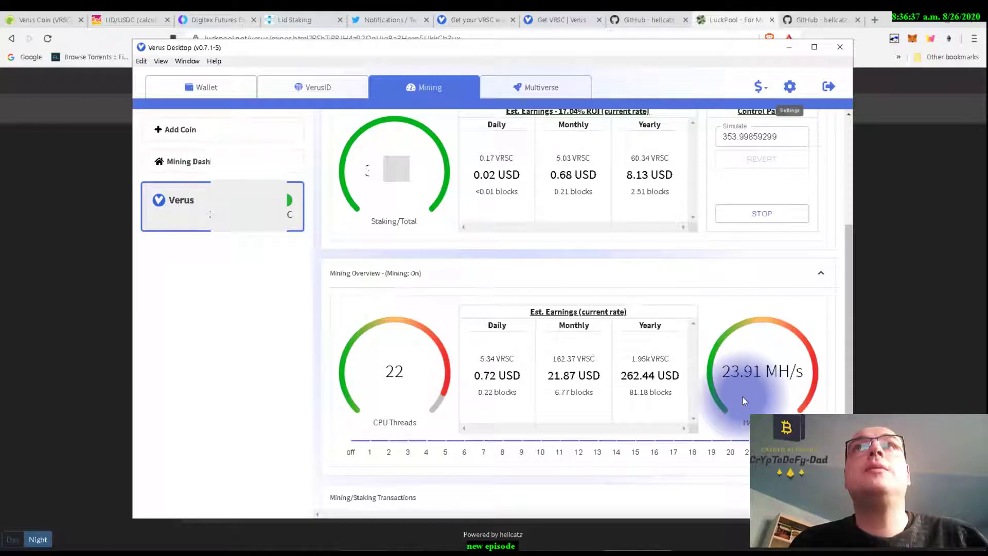
{"action": "scroll", "coordinate": [623, 301], "scroll_direction": "up", "scroll_amount": 3}
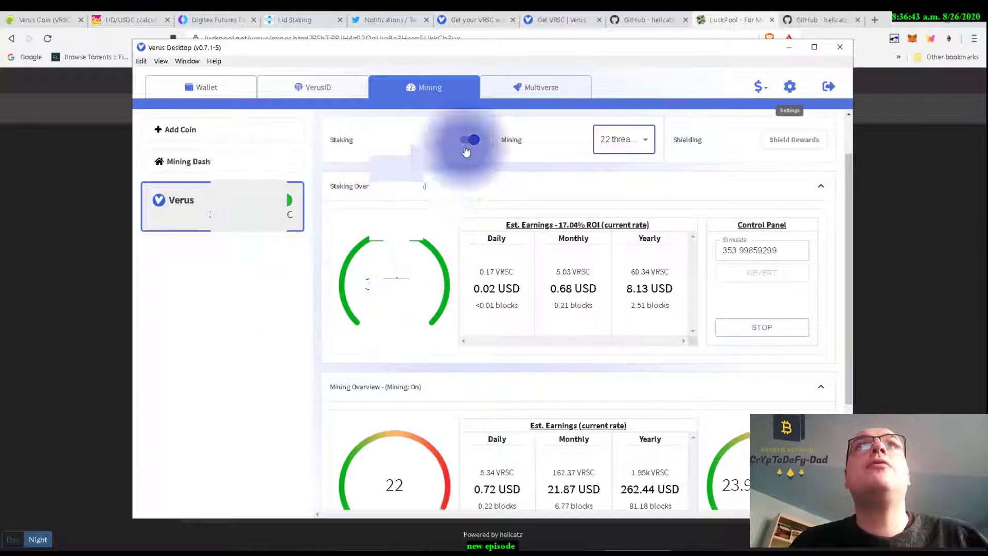
{"action": "scroll", "coordinate": [463, 170], "scroll_direction": "up", "scroll_amount": 2}
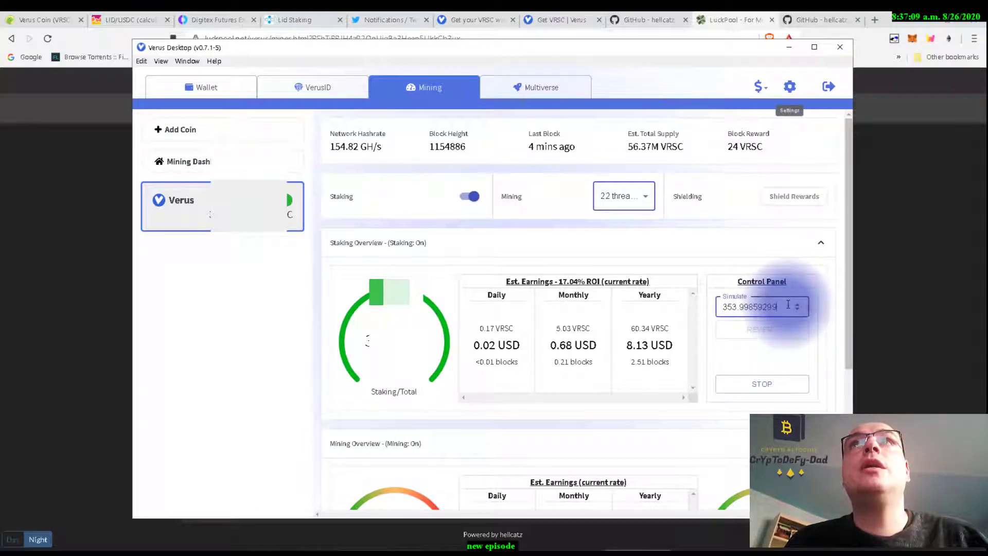
- Set the simulated staking amount to 1000 VRSC, projecting 48.15% ROI and $22.95 yearly
{"action": "left_click_drag", "start_coordinate": [788, 305], "coordinate": [716, 293]}
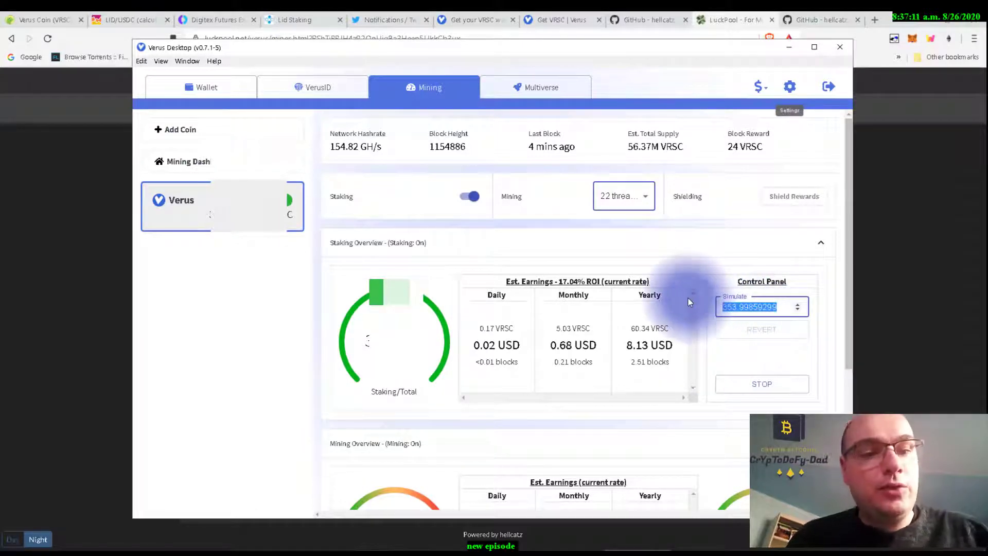
{"action": "type", "text": "1000"}
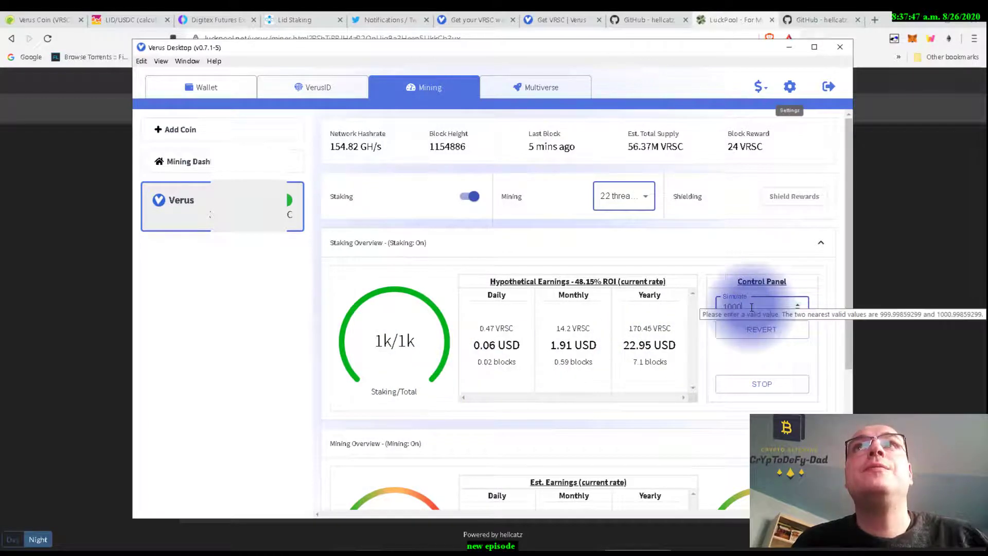
- Collapse the Staking and Mining Overview sections and minimize Verus Desktop to reveal LuckPool
{"action": "left_click", "coordinate": [815, 246]}
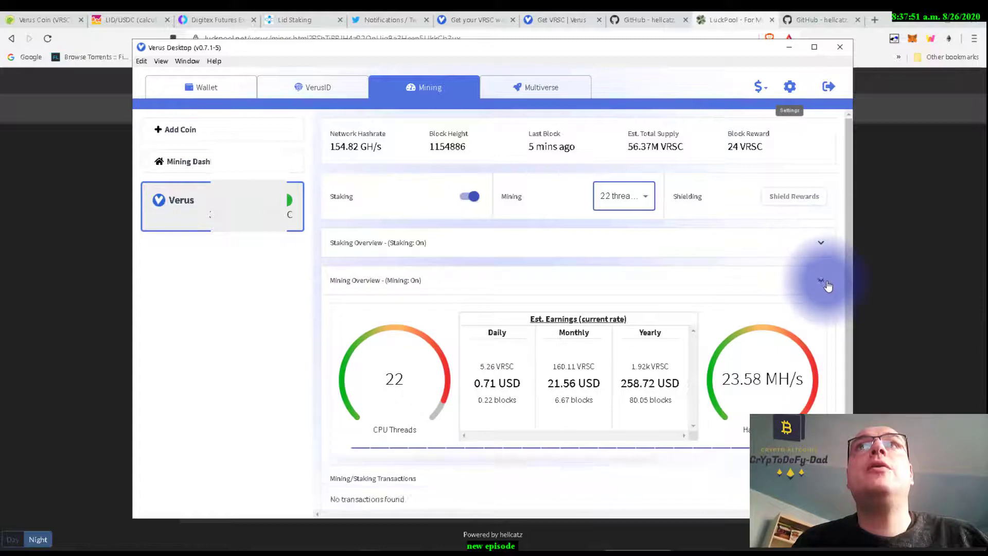
{"action": "left_click", "coordinate": [822, 281]}
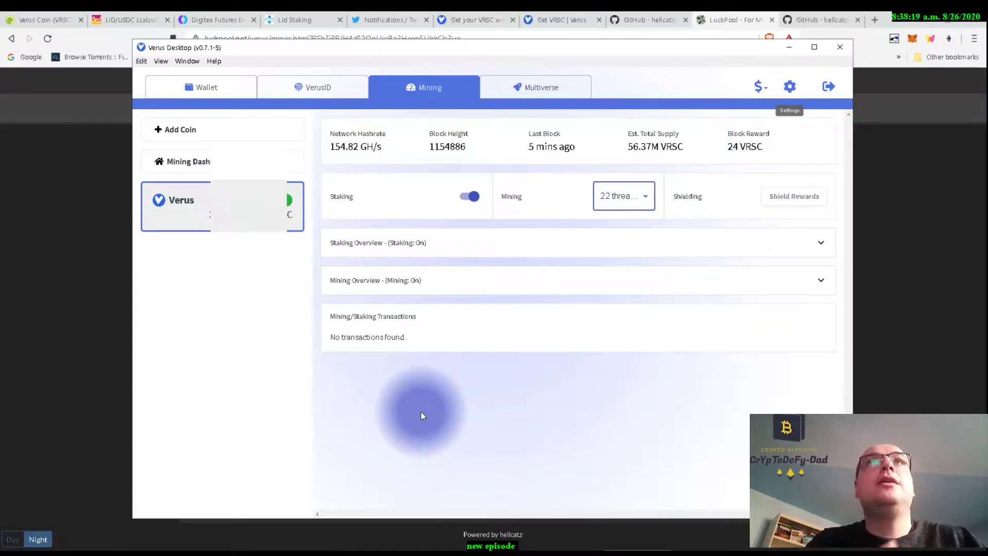
{"action": "left_click", "coordinate": [789, 51]}
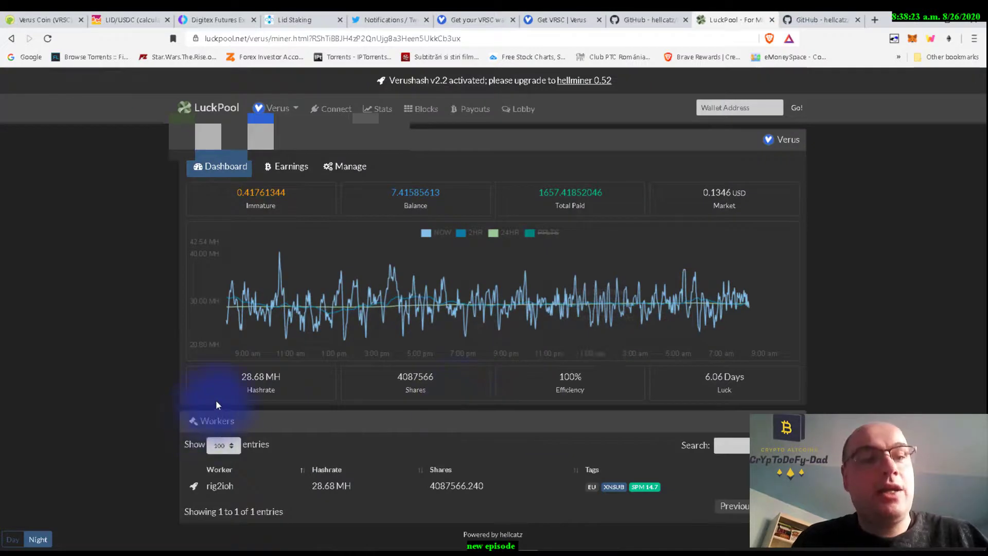